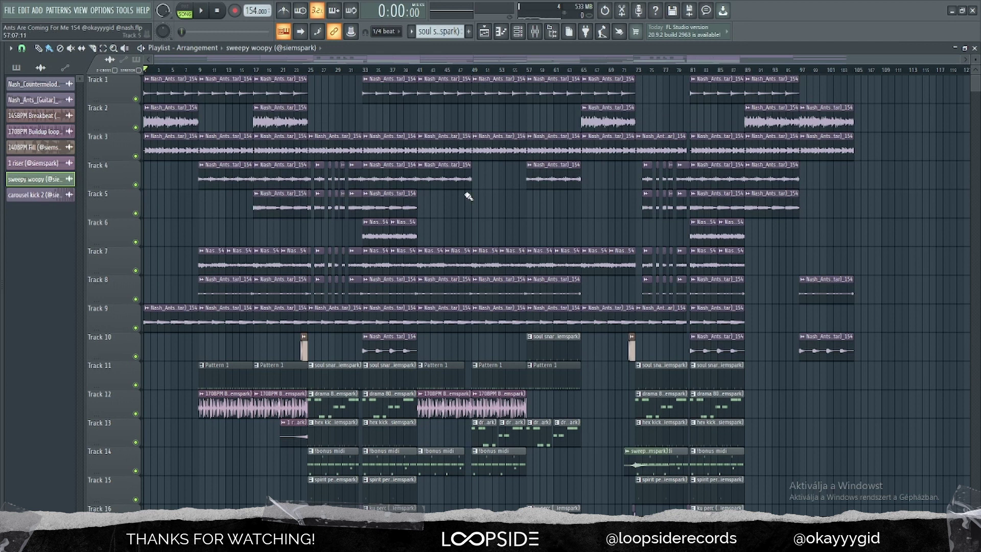
Open the notes of Pattern 1 on Track 11 in the piano roll
scroll(452, 213, "down", 1)
scroll(453, 213, "up", 1)
scroll(874, 216, "down", 4)
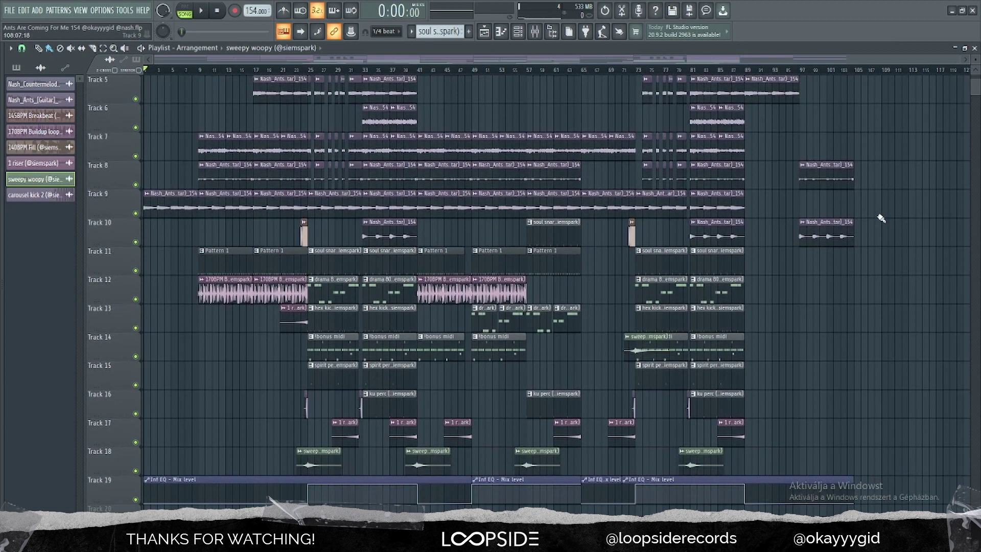
scroll(881, 218, "up", 4)
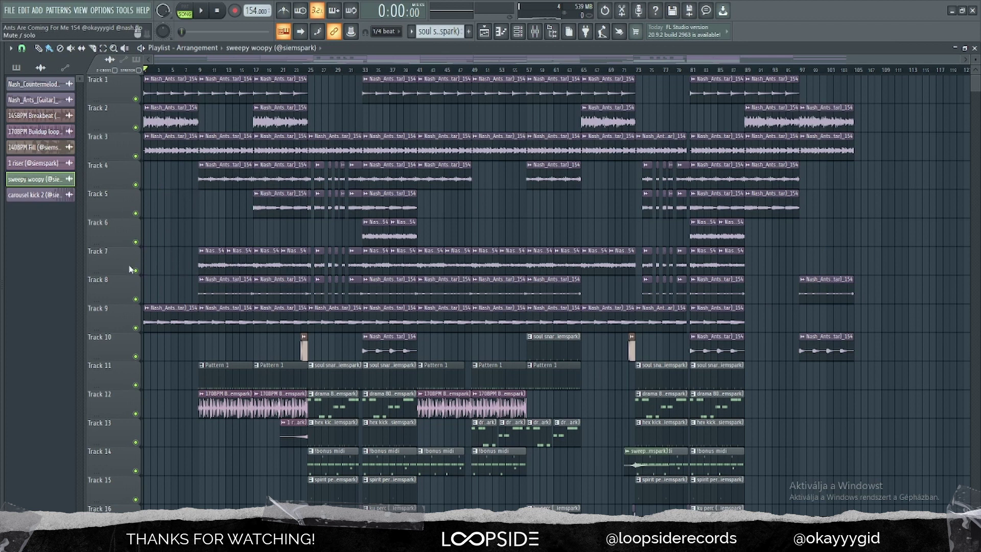
scroll(131, 269, "up", 2)
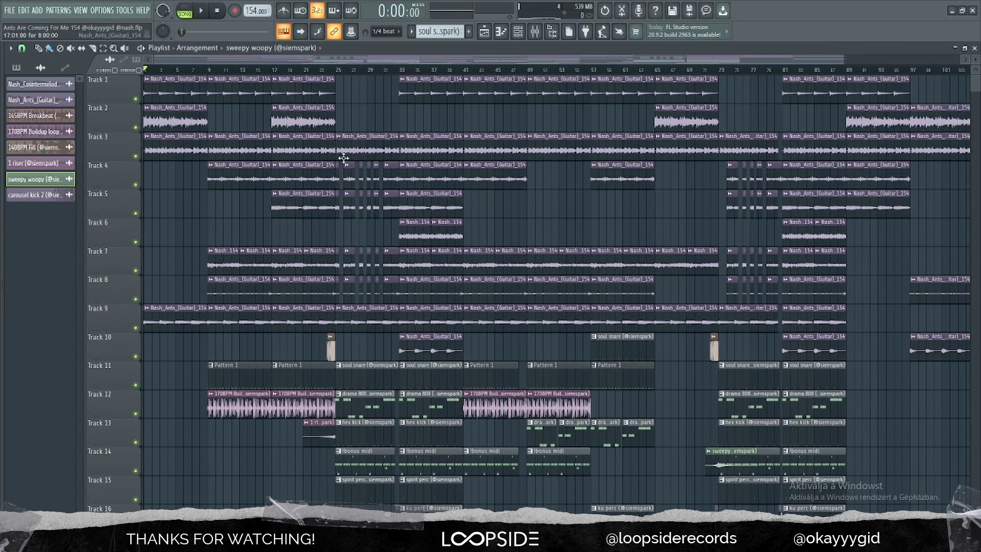
scroll(285, 273, "down", 2)
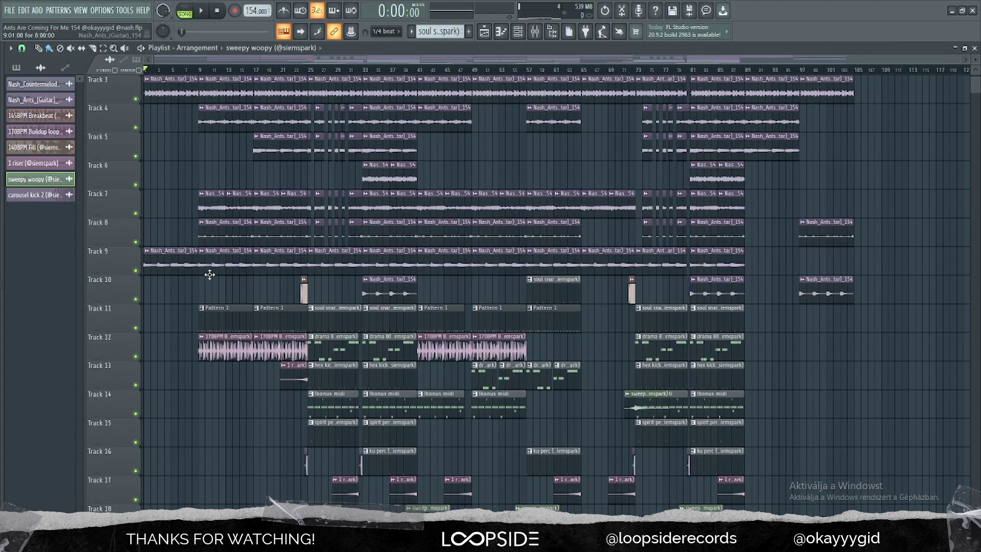
scroll(210, 274, "down", 1)
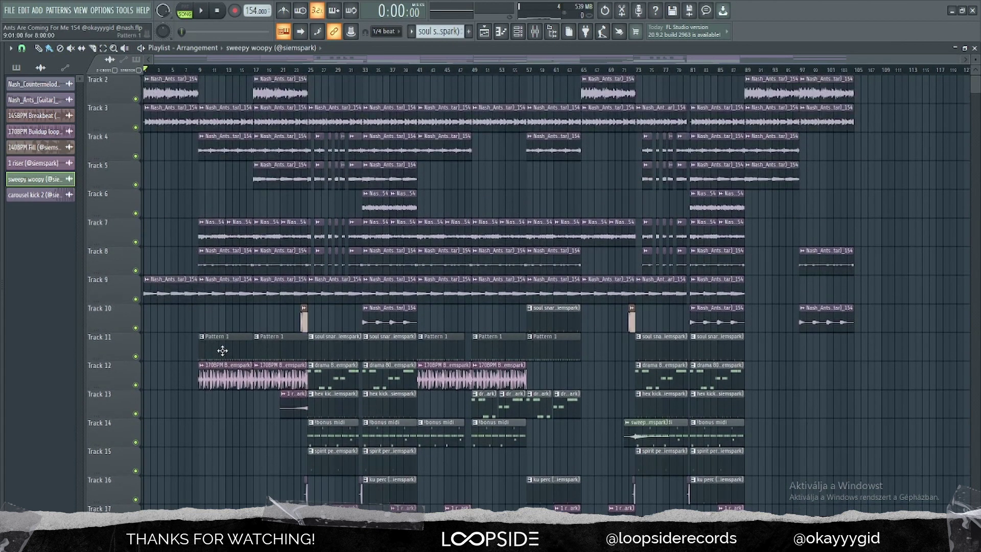
double_click(223, 351)
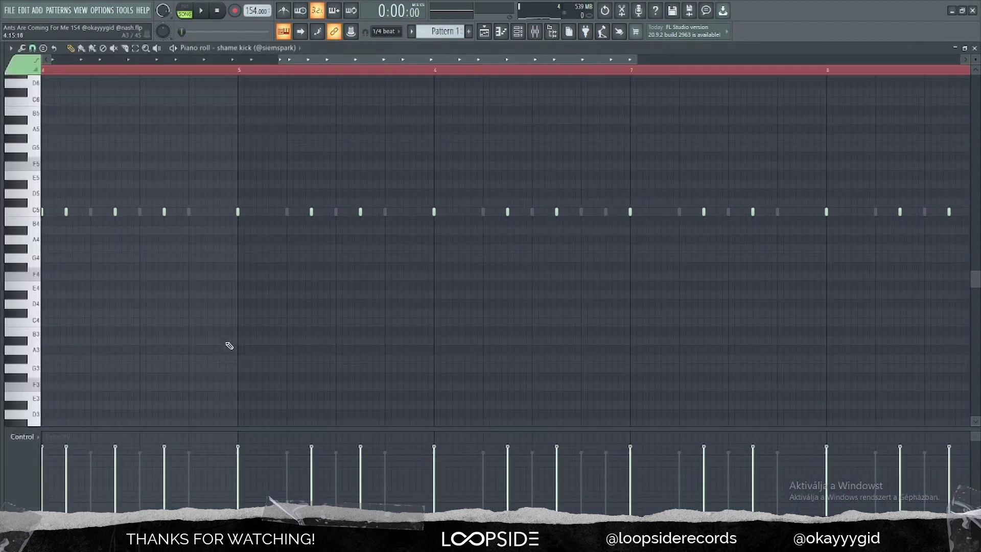
scroll(233, 325, "down", 2)
scroll(317, 182, "up", 3)
Inspect Pattern 1's shame kick, valentine snare and blinded hihat sample settings
left_click(518, 31)
left_click_drag(392, 146, 378, 148)
left_click(271, 185)
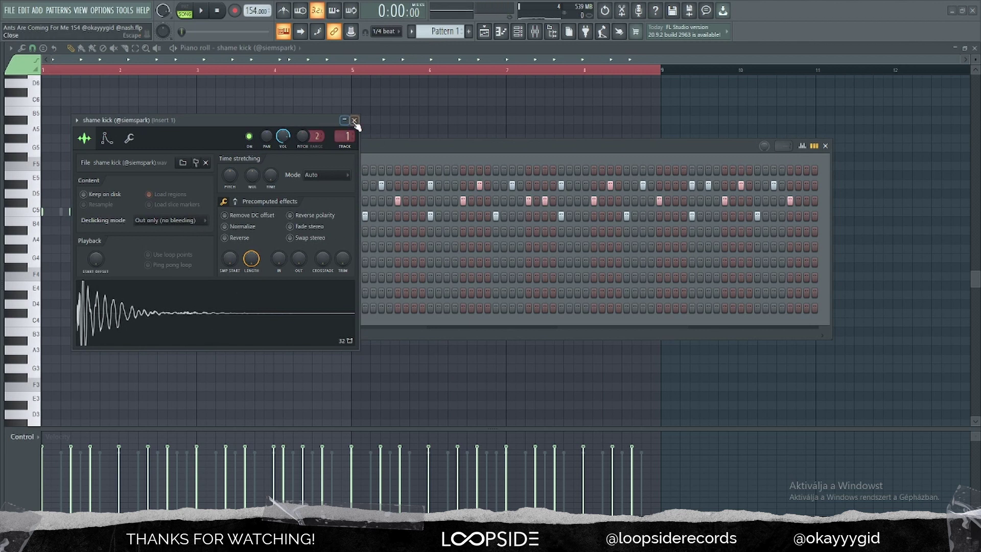
left_click(354, 120)
left_click(264, 207)
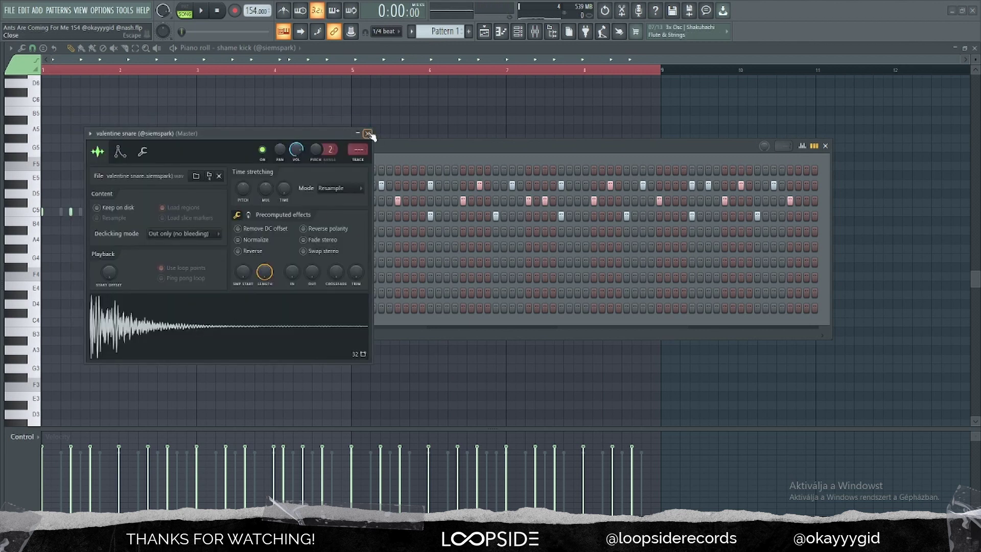
left_click(367, 133)
left_click(262, 217)
left_click(288, 53)
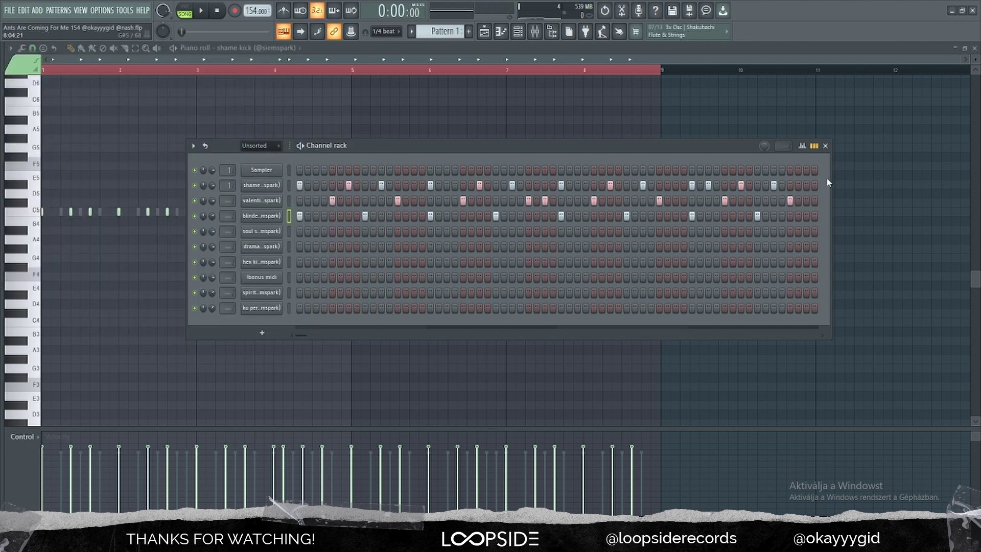
Bring the Playlist forward with the drum channel window shown slightly lower over it
key("F5")
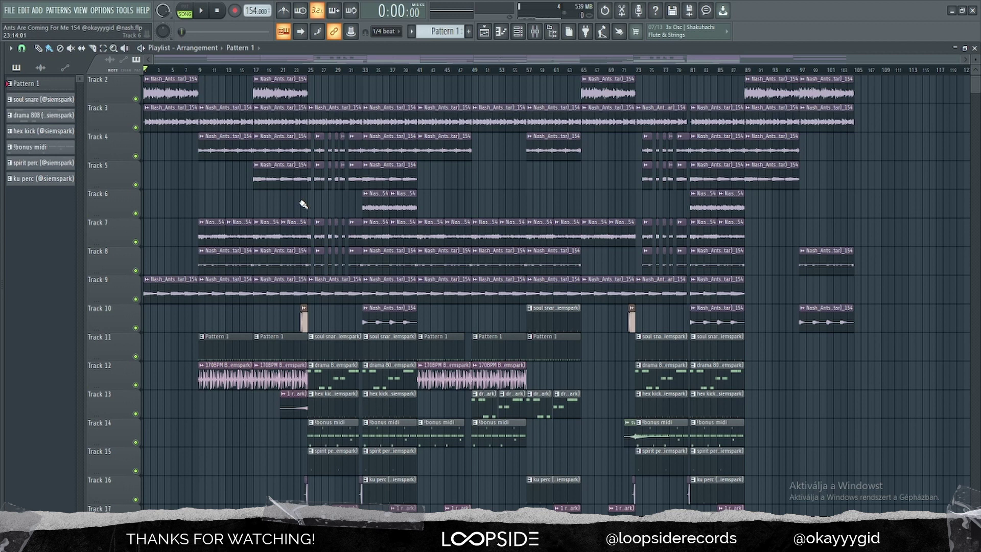
scroll(255, 230, "down", 2)
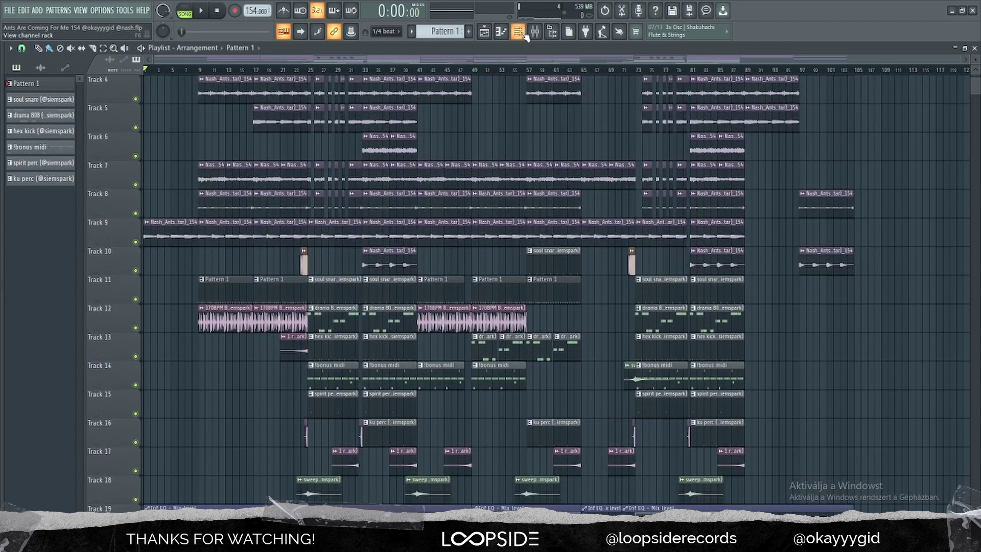
key("F6")
left_click_drag(410, 150, 407, 173)
Play the song from the start several times to audition the arrangement
key("space")
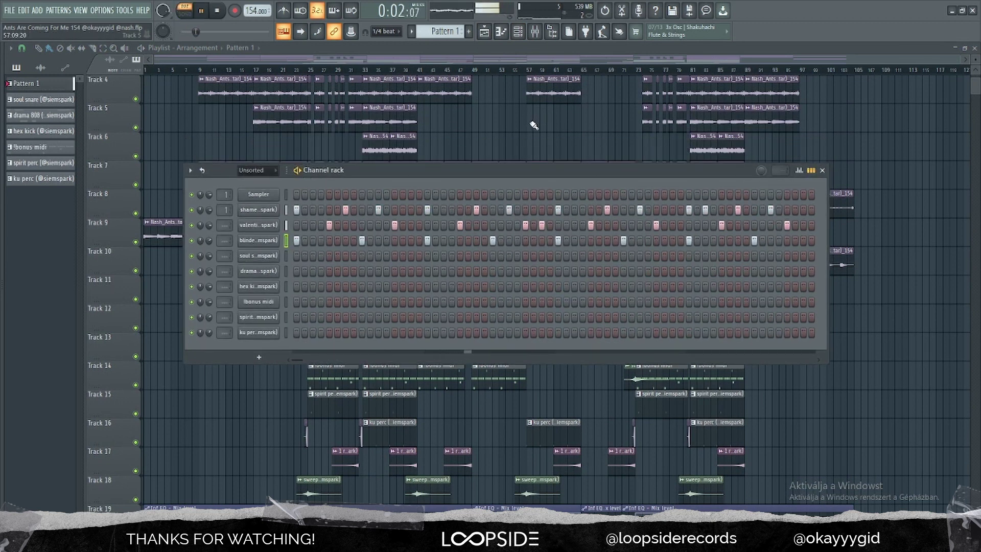
key("space")
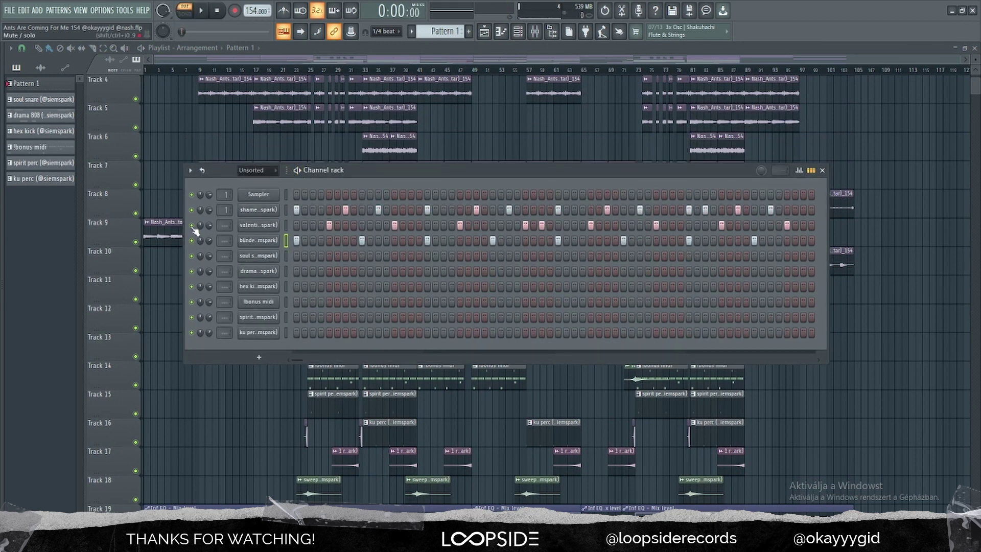
key("space")
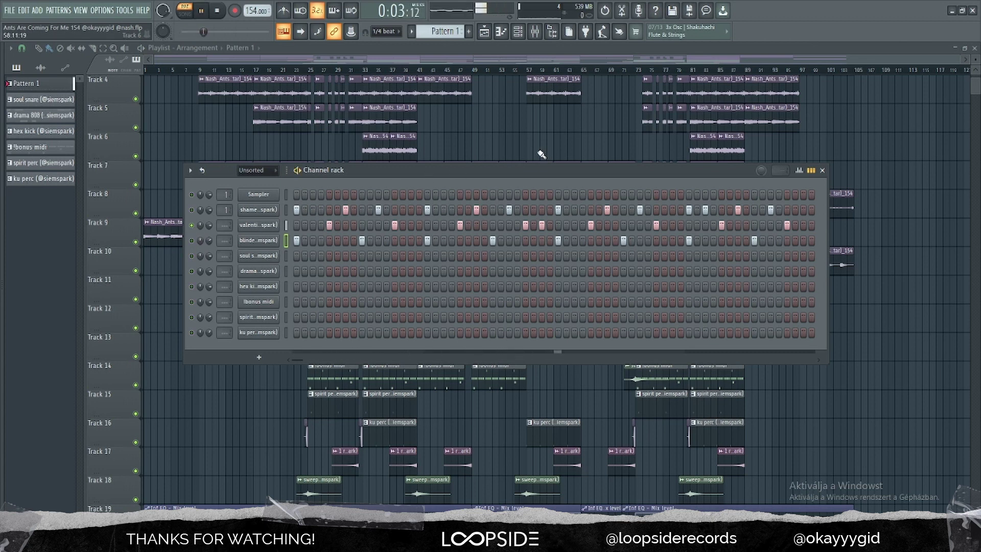
key("space")
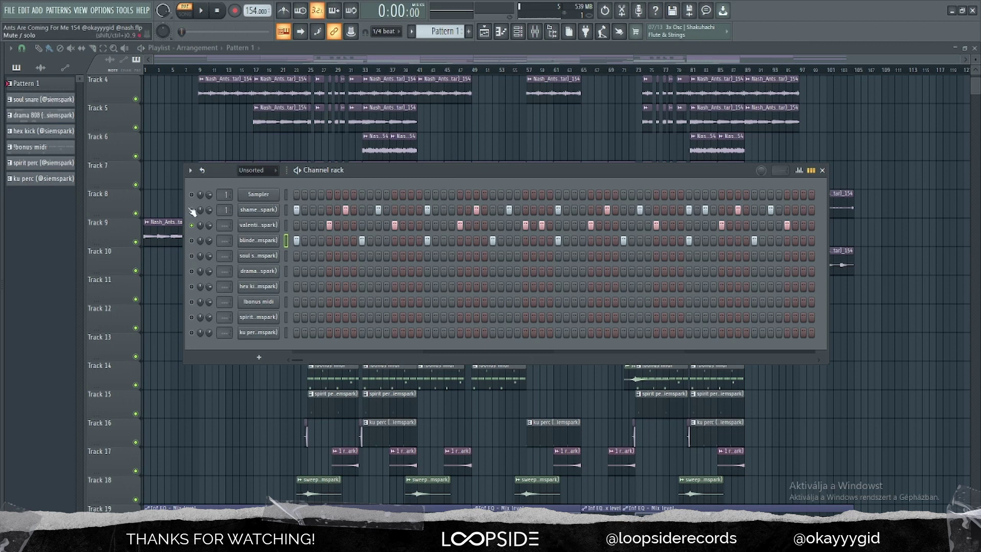
key("space")
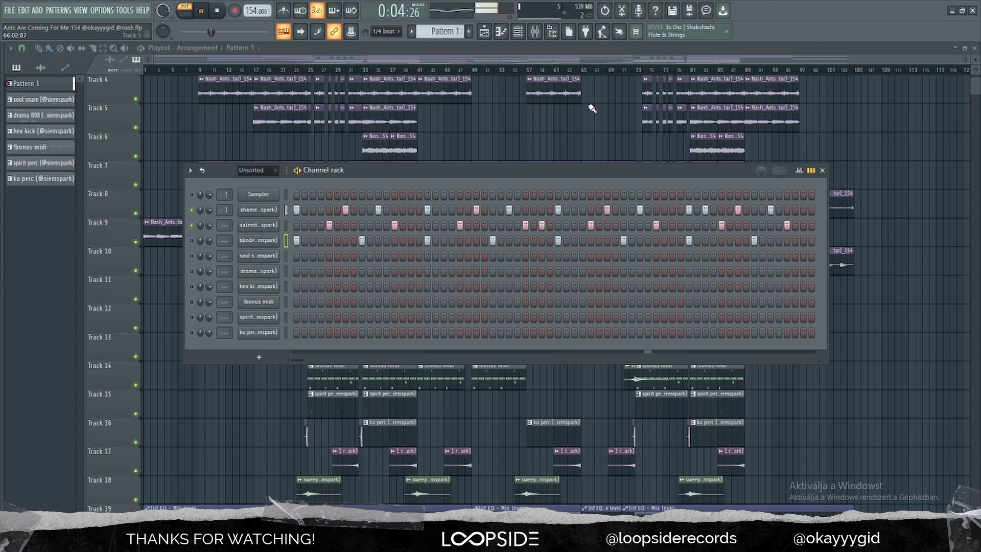
key("space")
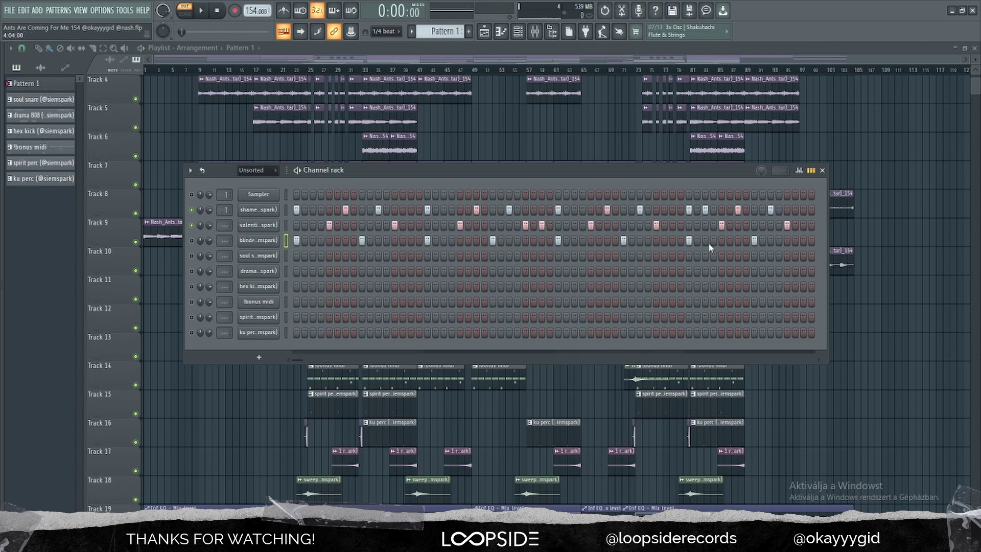
key("space")
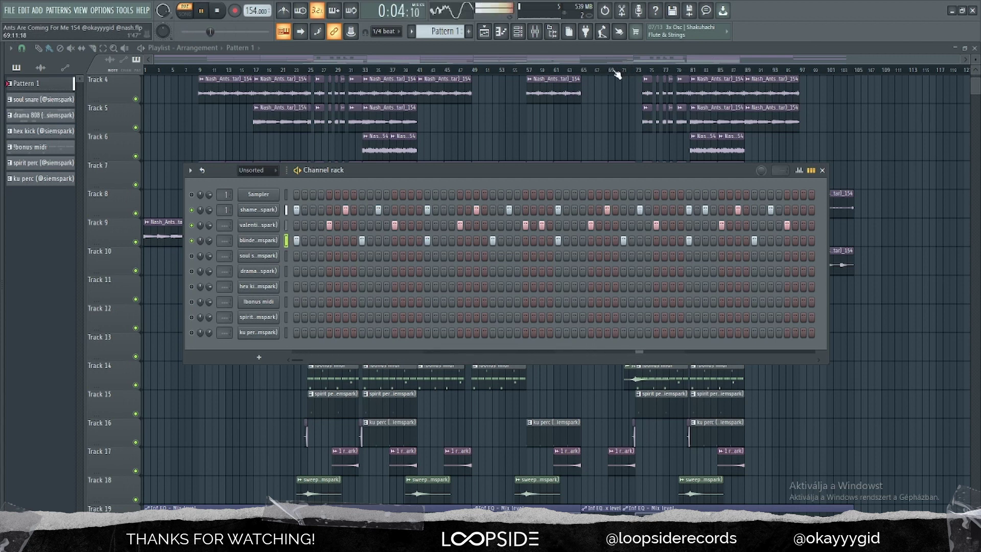
key("space")
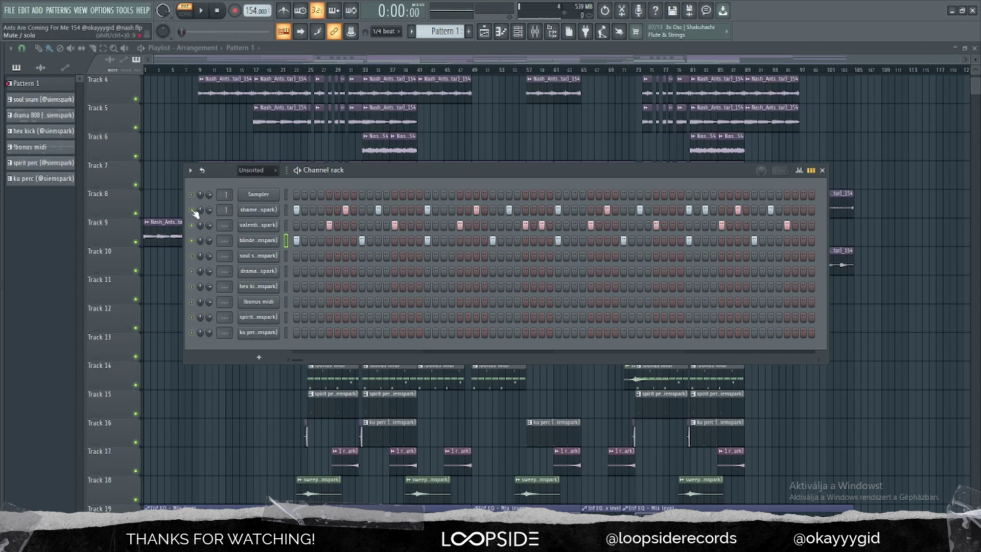
Solo Tracks 12 and 11, play them from bar 8, then release the solo
left_click(822, 170)
scroll(171, 307, "down", 2)
right_click(135, 271)
left_click(198, 70)
scroll(212, 306, "up", 3)
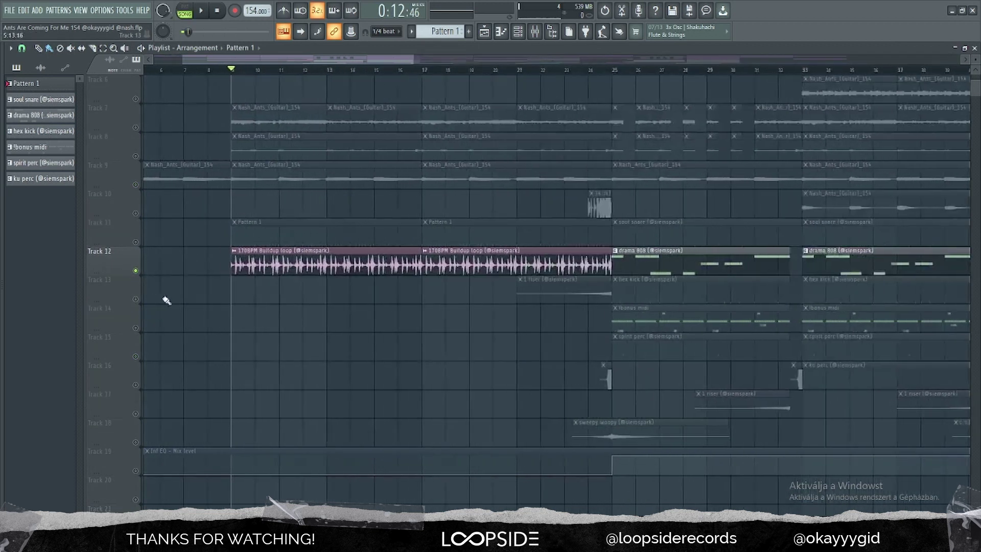
left_click(136, 242)
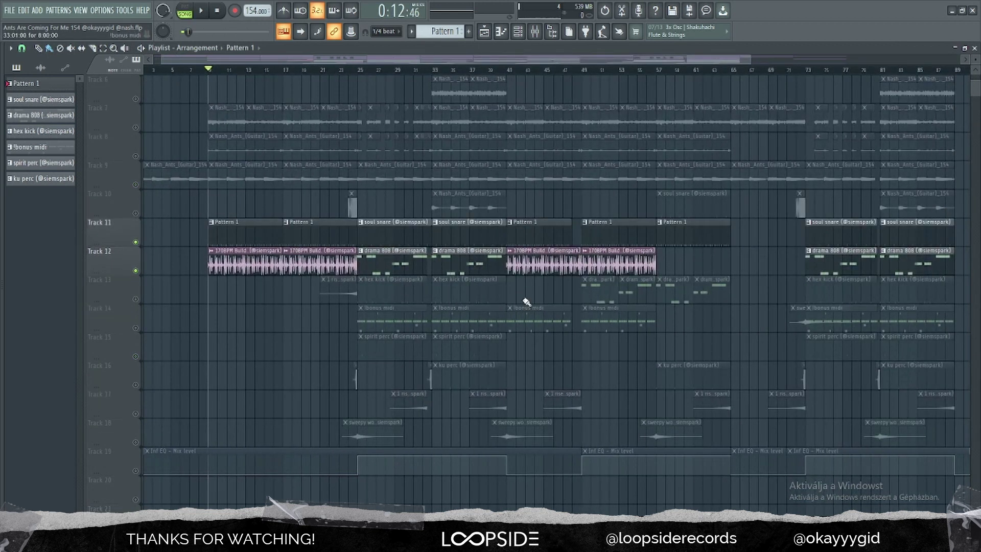
key("space")
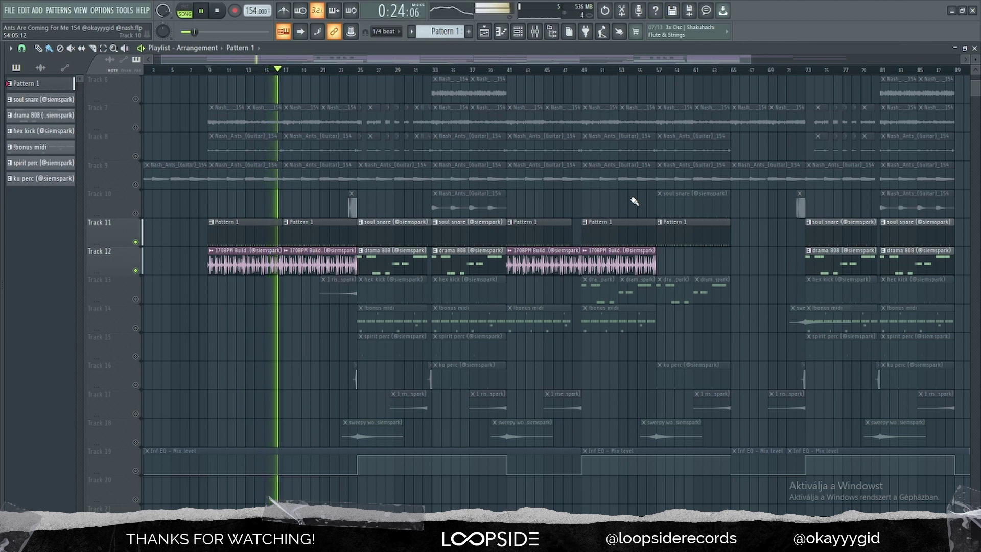
key("space")
right_click(136, 270)
right_click(136, 271)
Check the 140BPM Fill sample's settings on Track 10
scroll(177, 265, "up", 3)
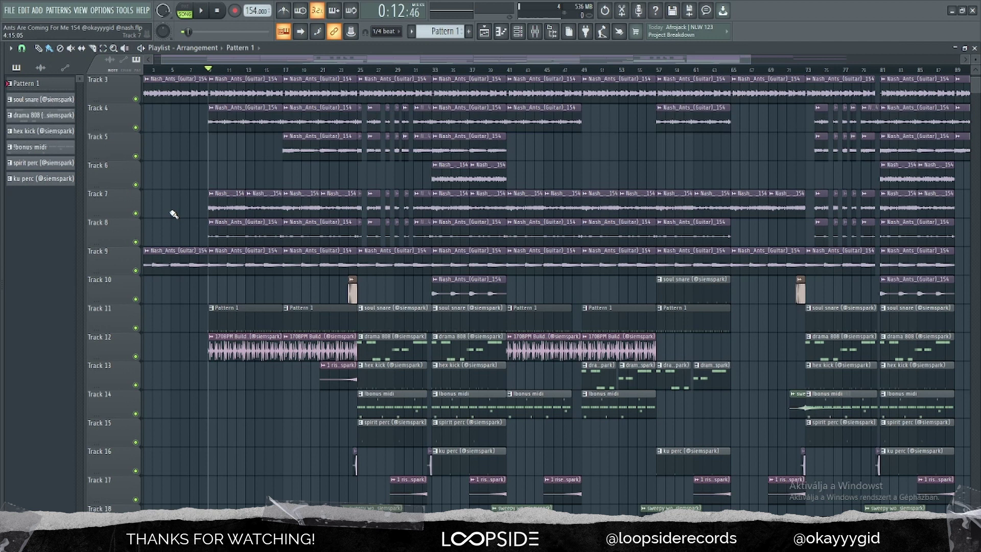
scroll(322, 322, "up", 5)
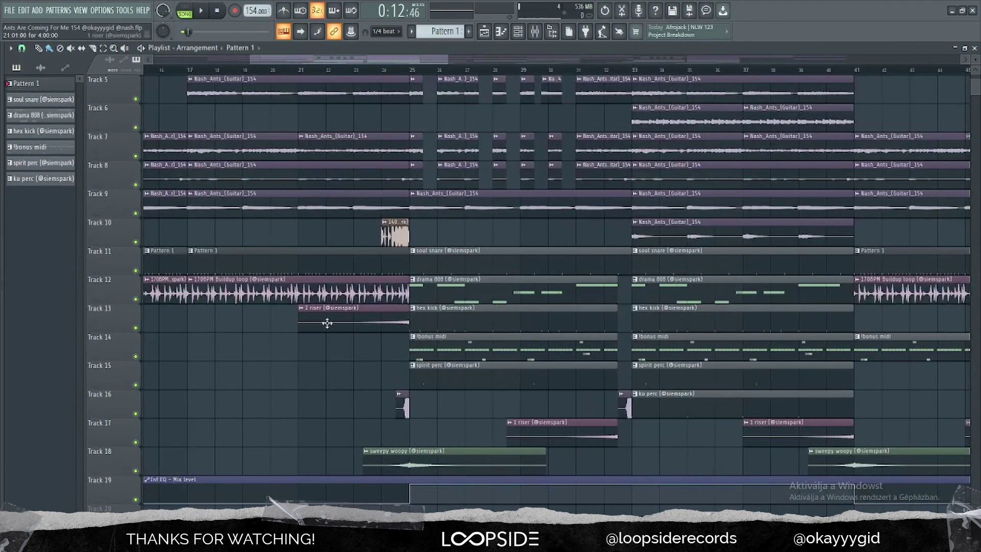
scroll(399, 212, "down", 1)
double_click(400, 210)
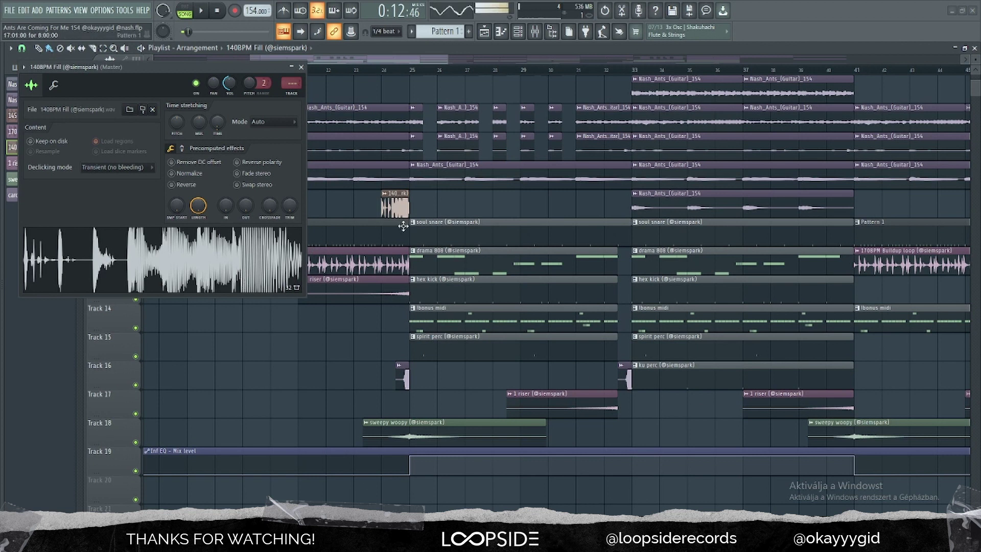
key("Escape")
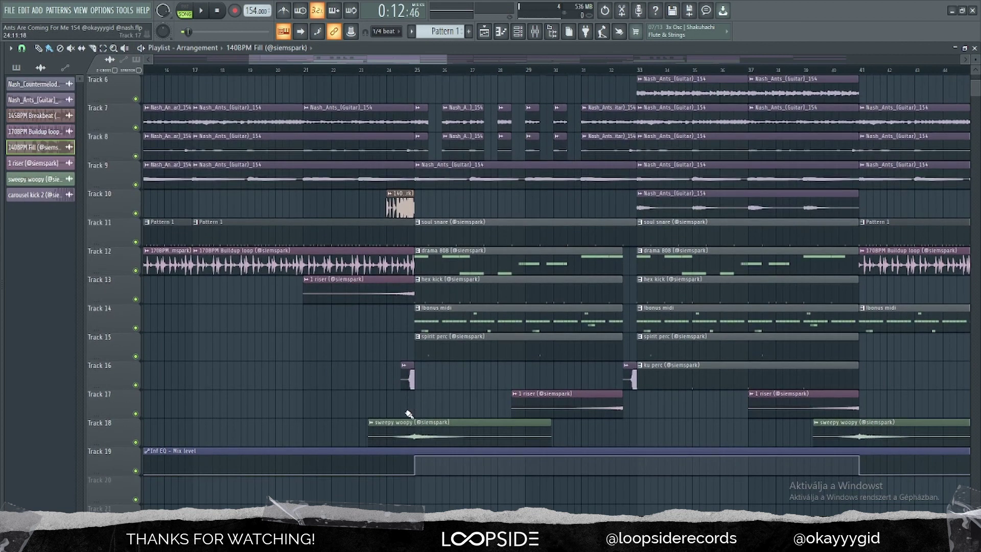
Toggle Reverse off and back on for carousel kick 2, keeping it reversed
scroll(407, 408, "up", 5)
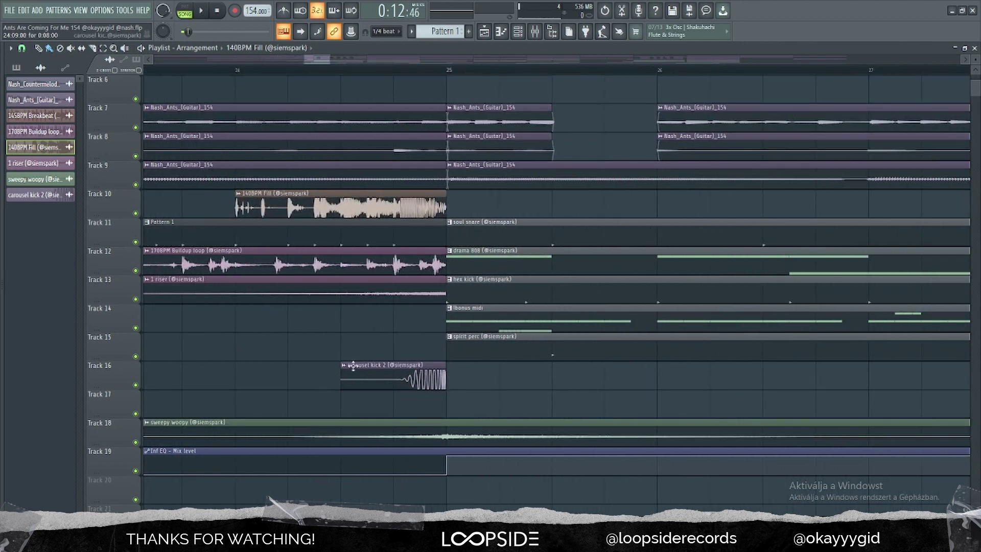
left_click(373, 376)
double_click(374, 376)
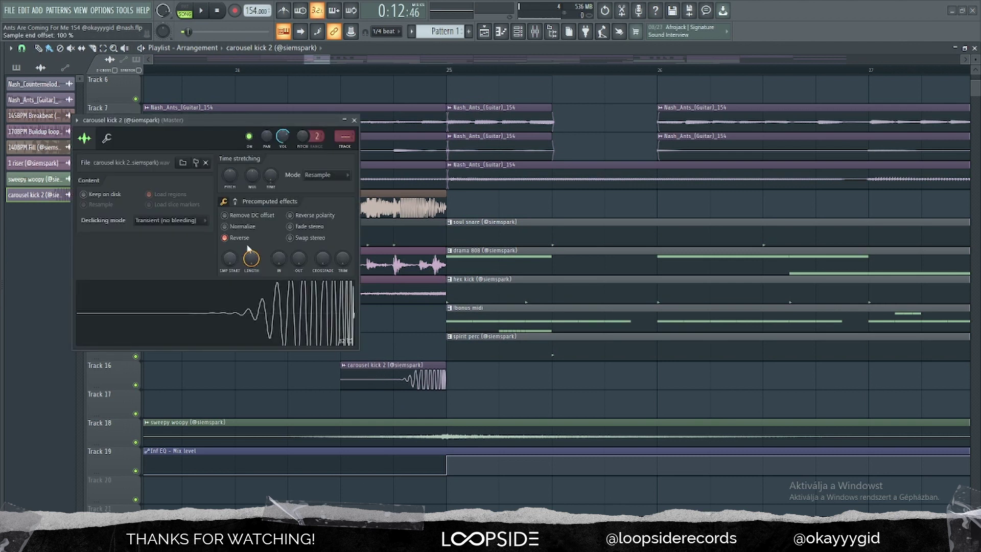
left_click(240, 239)
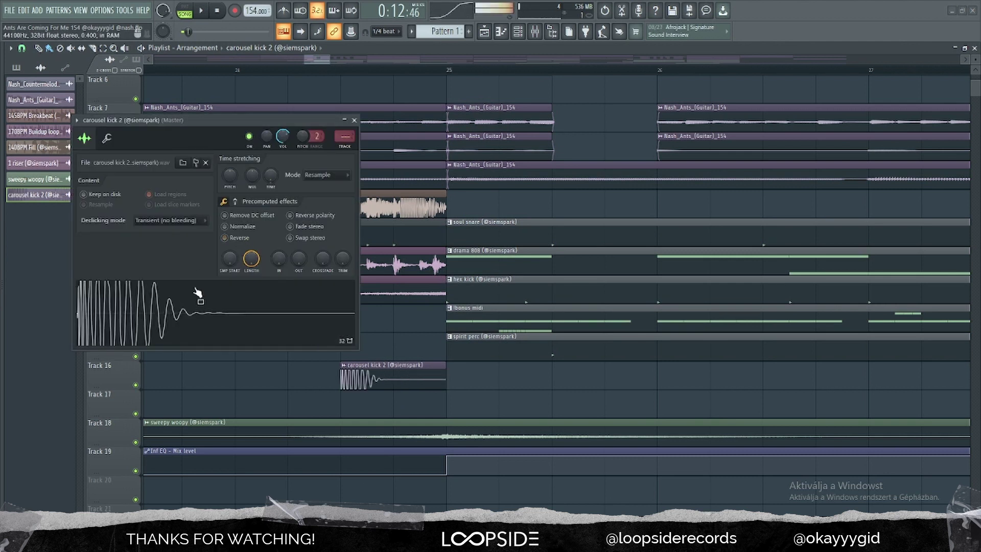
left_click(232, 238)
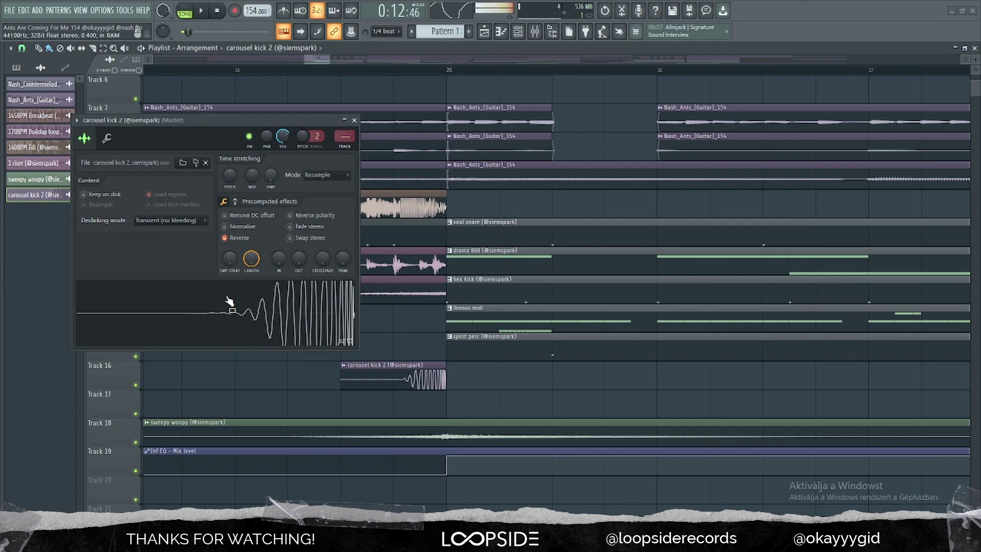
key("Escape")
scroll(273, 331, "down", 3)
scroll(273, 331, "down", 6)
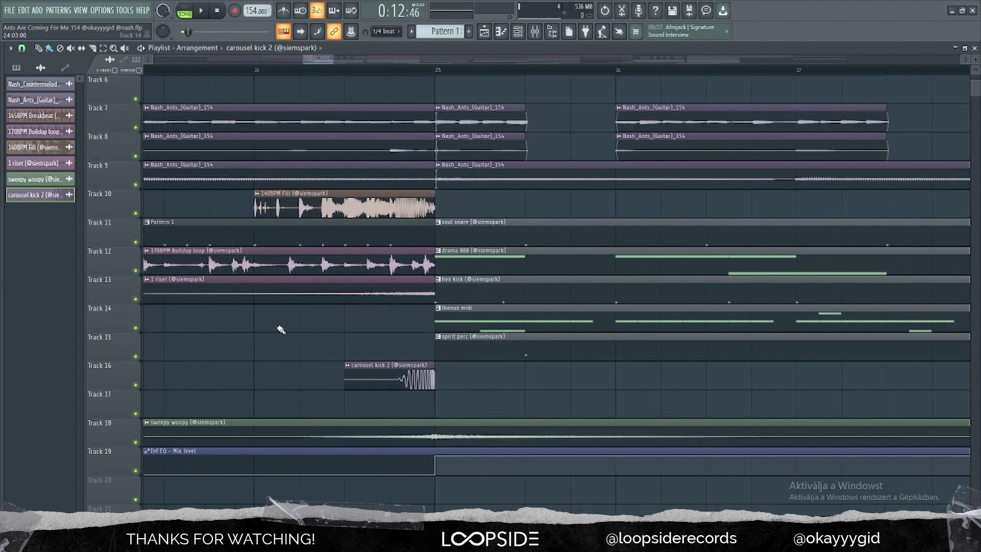
scroll(307, 331, "up", 2)
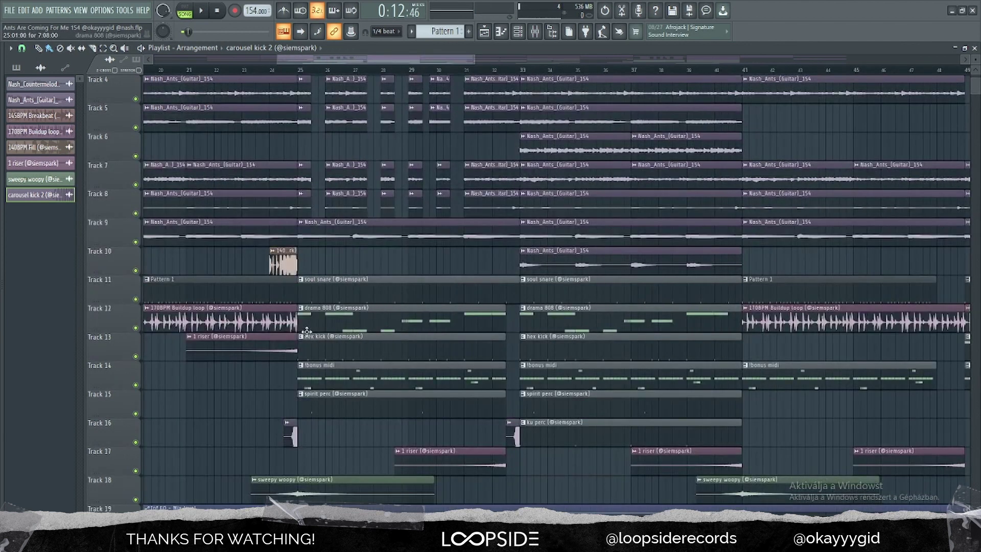
scroll(307, 331, "down", 1)
scroll(307, 331, "down", 1)
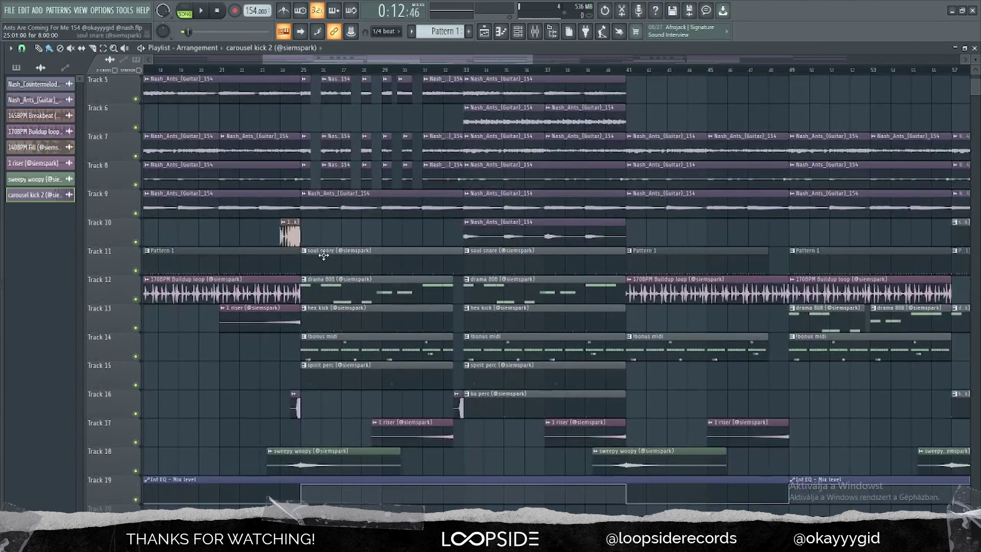
double_click(324, 267)
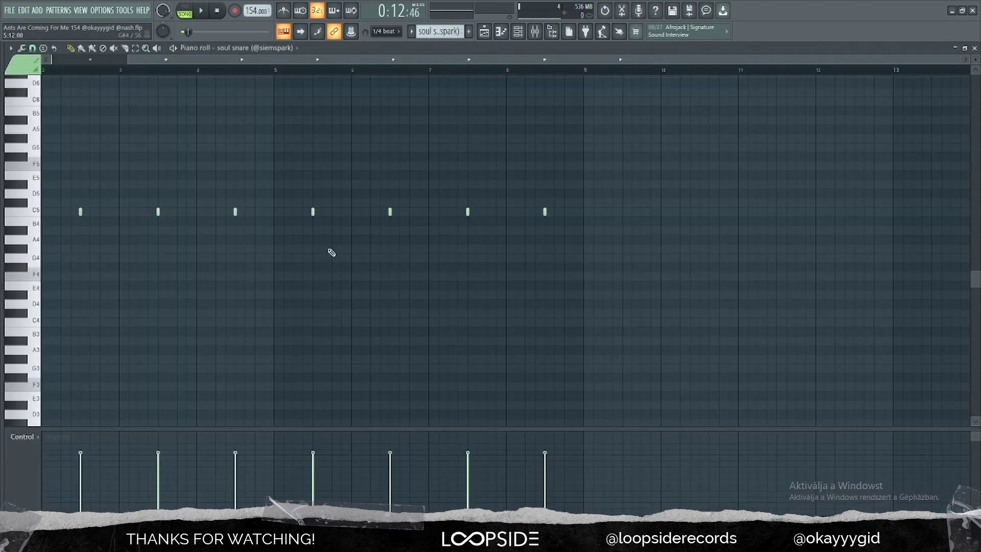
key("space")
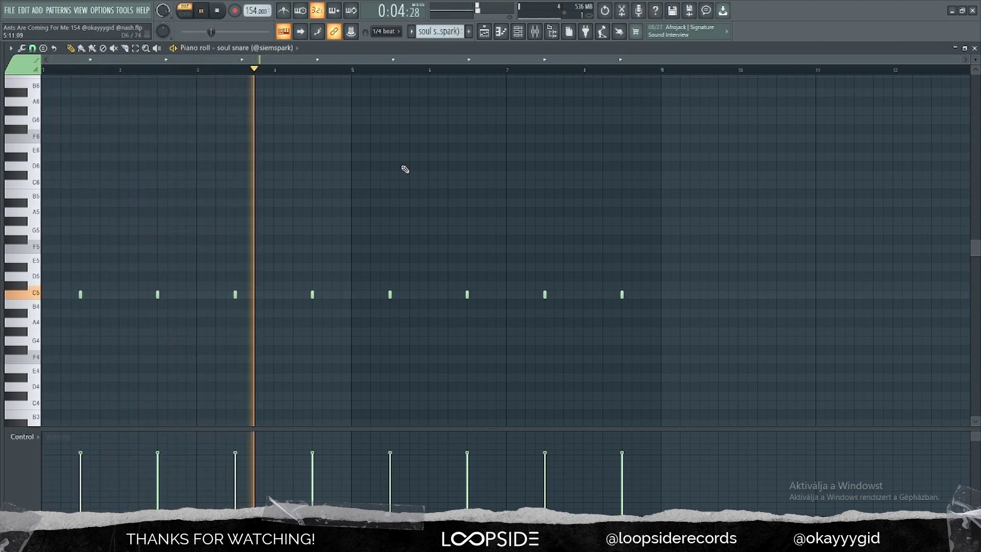
key("space")
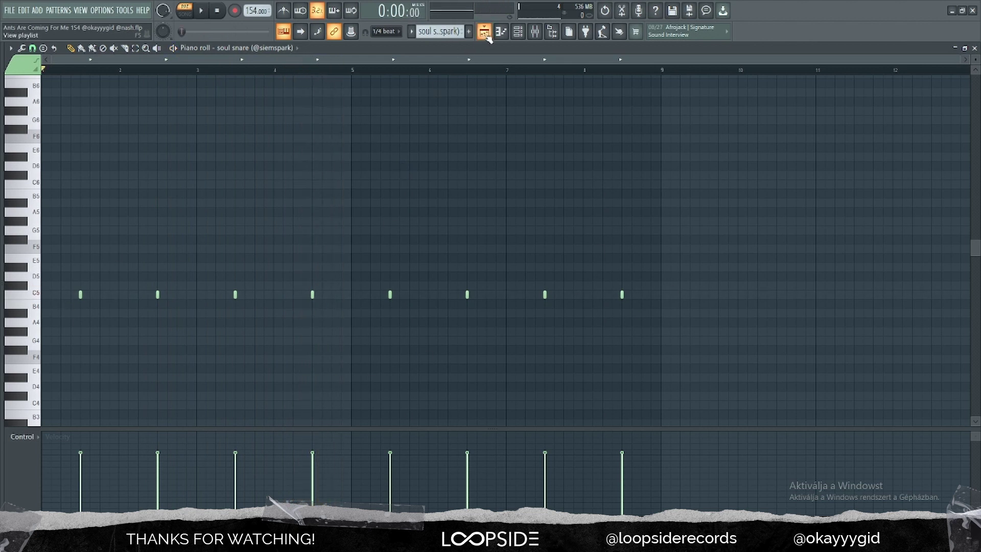
left_click(483, 36)
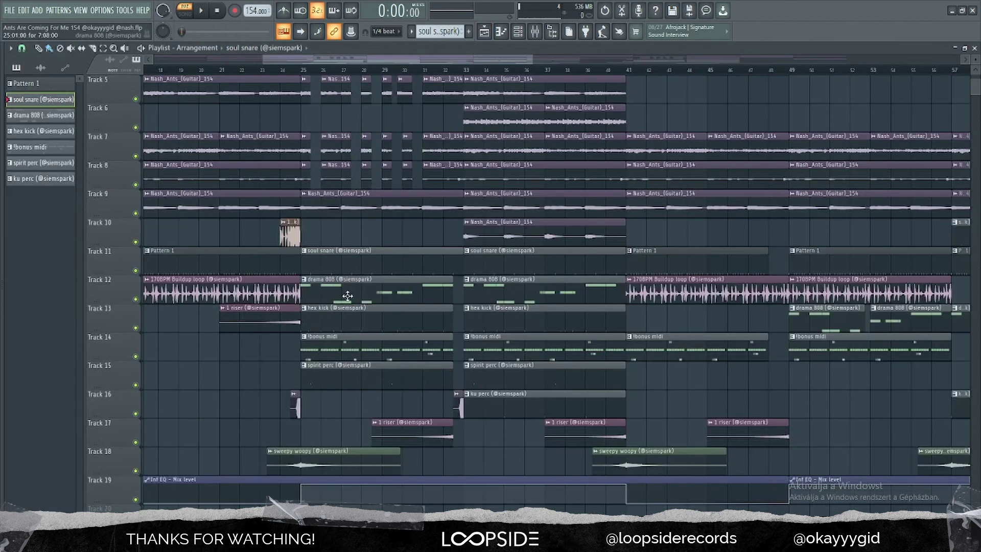
Preview the drama 808 notes, then back in the Playlist switch to Song mode
double_click(347, 295)
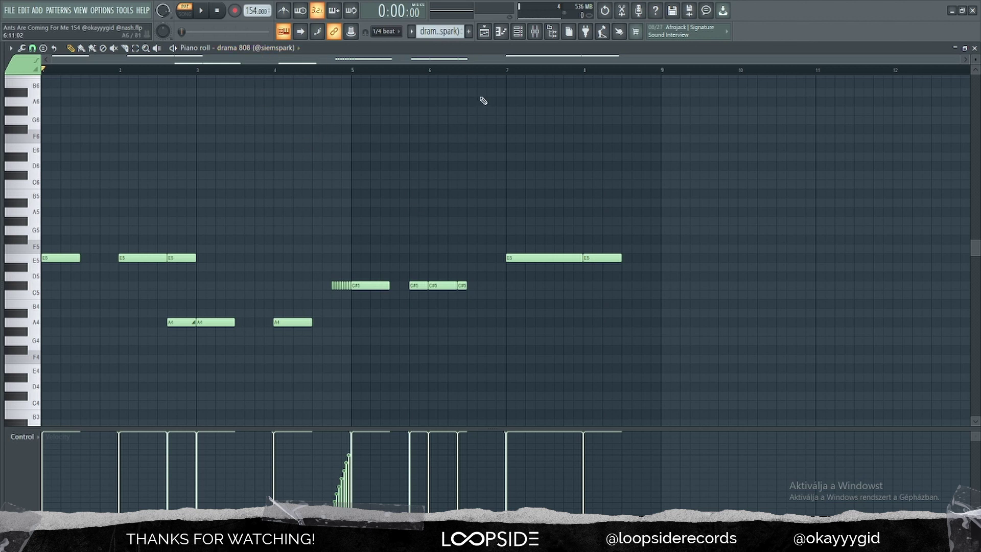
left_click(484, 31)
scroll(336, 242, "down", 3)
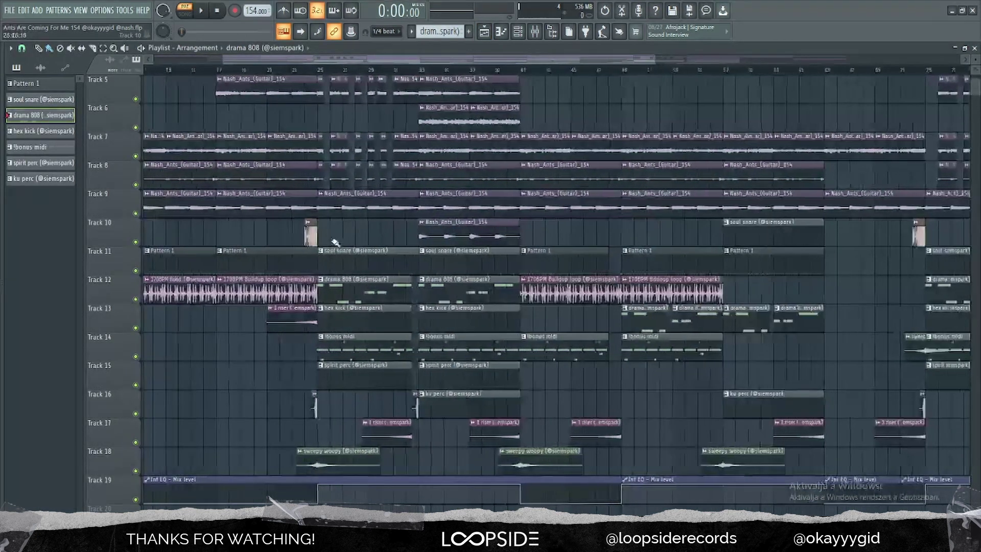
scroll(336, 242, "up", 4)
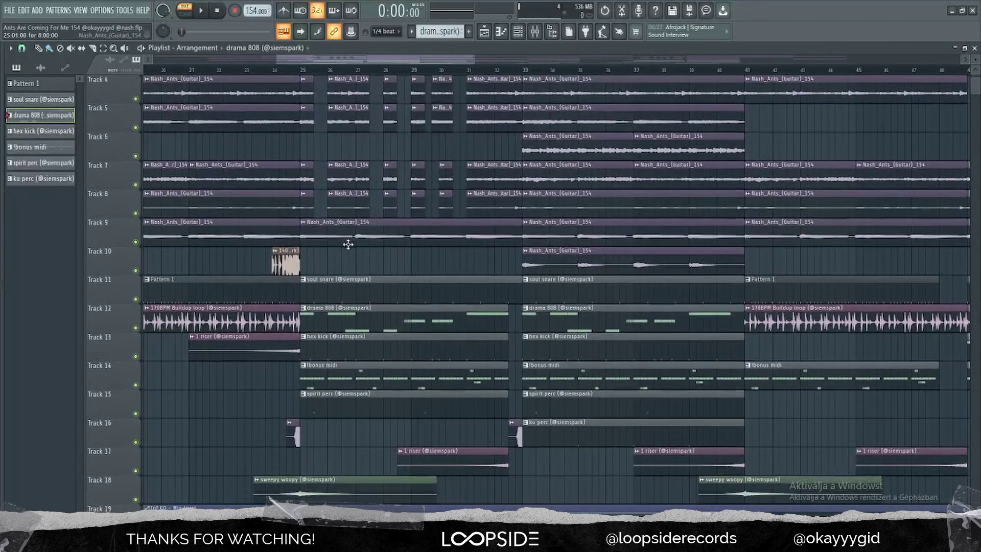
scroll(351, 245, "down", 4)
key("l")
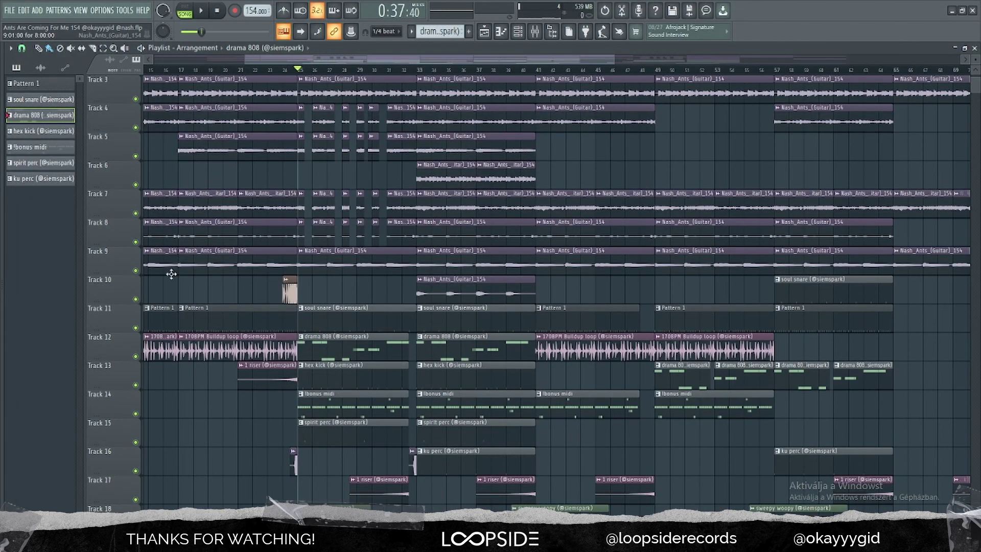
Reopen drama 808 in the piano roll and play its E5, A4, C#5 sliding bassline
double_click(309, 347)
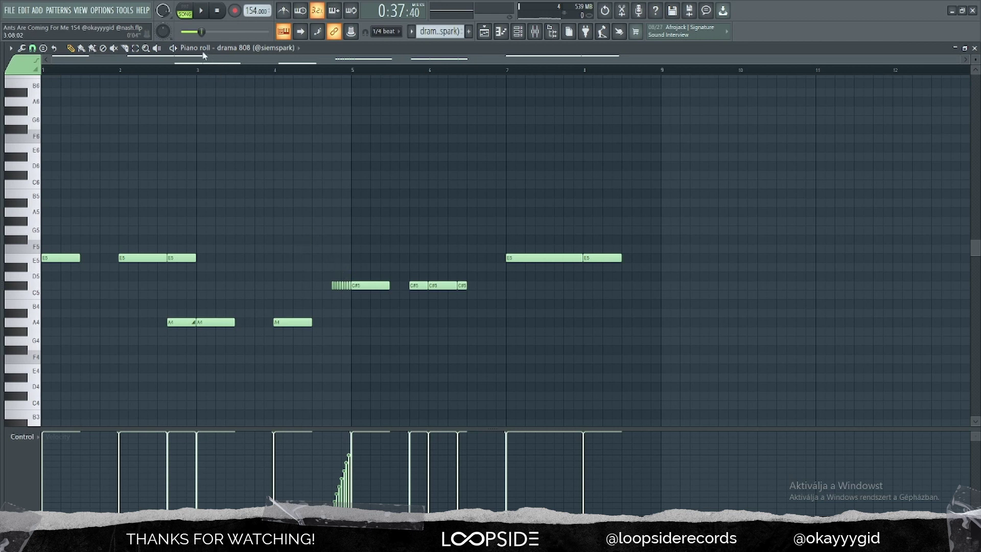
left_click(173, 48)
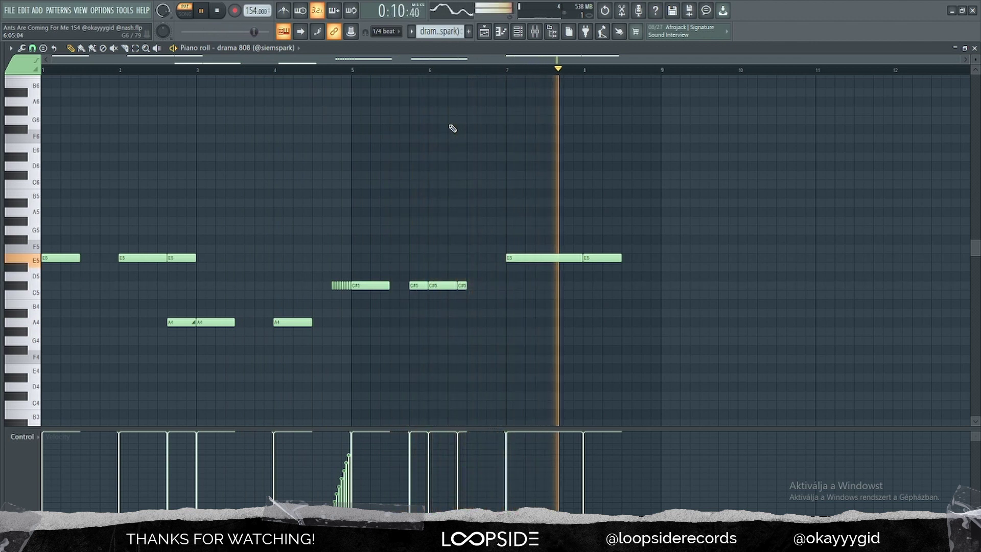
key("space")
scroll(367, 185, "down", 1)
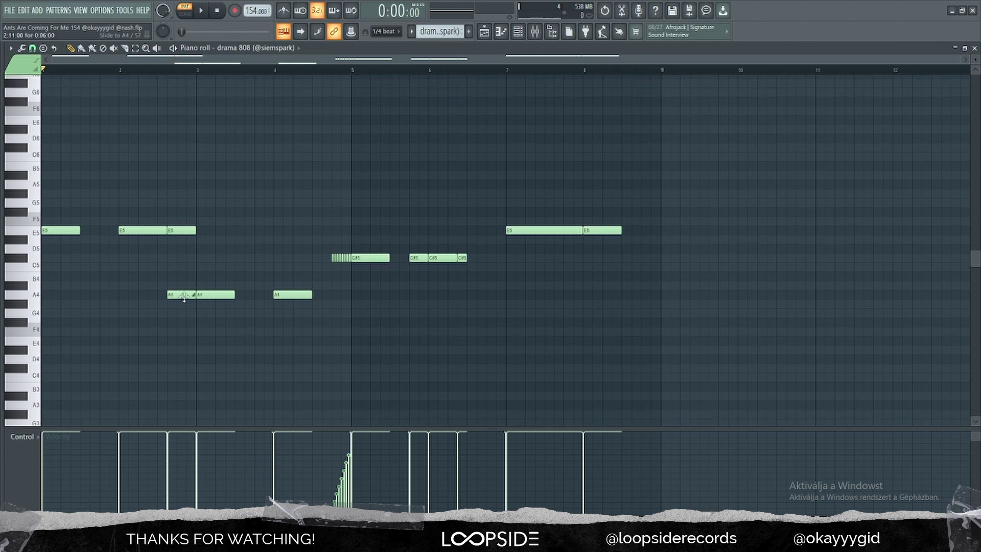
Check the bar 2 slide note, then select the A4 note at bar 4 and open the chopper (Alt+U)
double_click(176, 231)
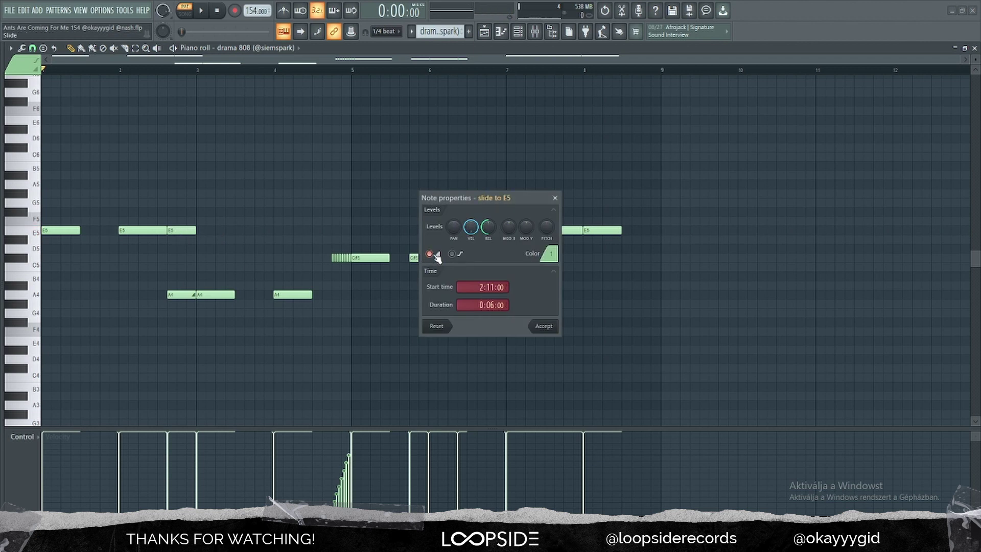
left_click(555, 198)
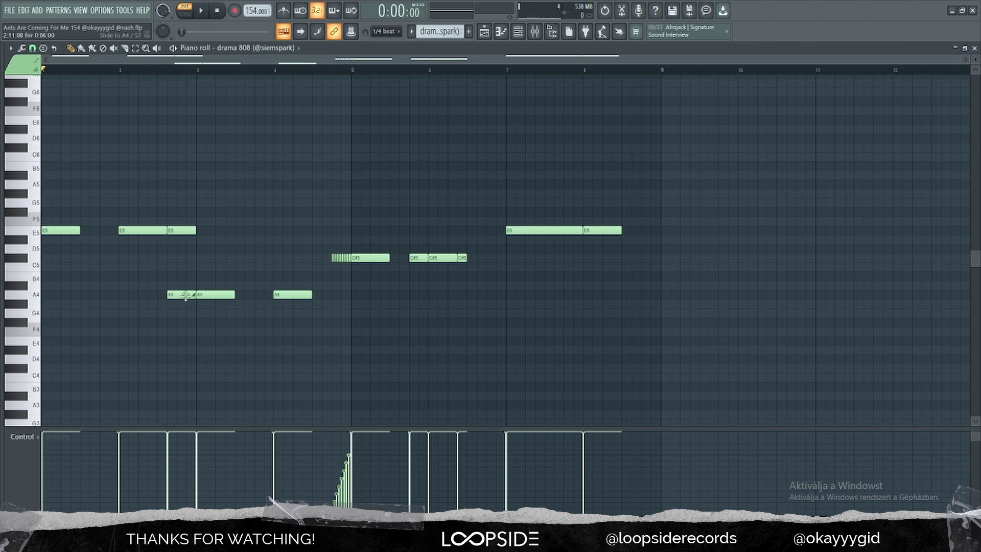
left_click_drag(312, 271, 271, 318)
left_click(321, 270)
left_click(374, 287)
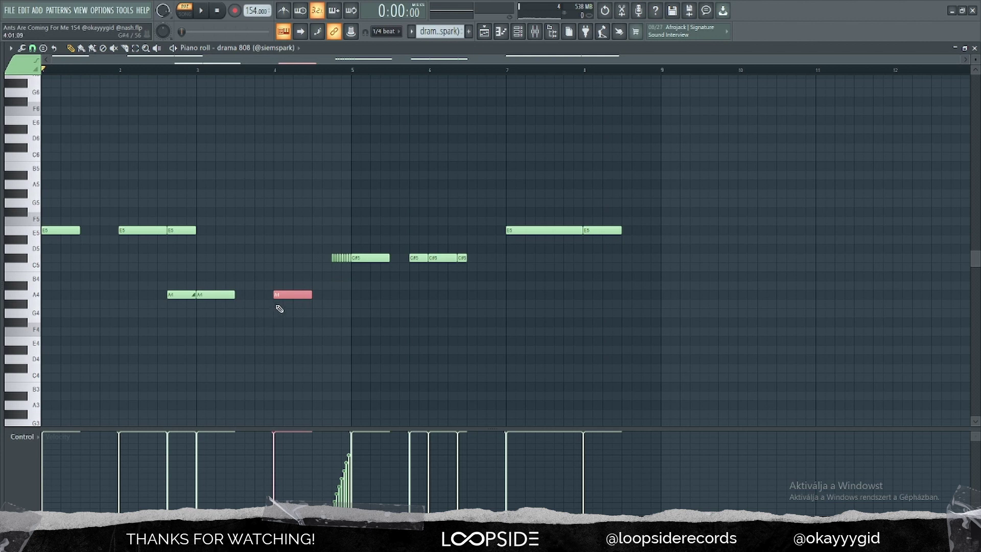
key("alt+u")
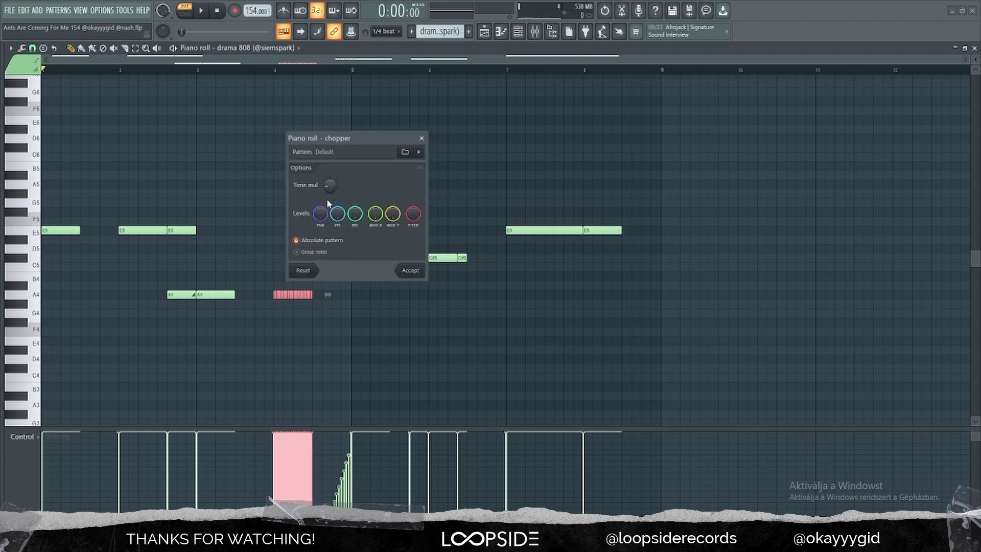
Cancel the eight-slice chop so A4 stays whole, then play the C#5 roll from before bar 5
left_click_drag(330, 185, 330, 169)
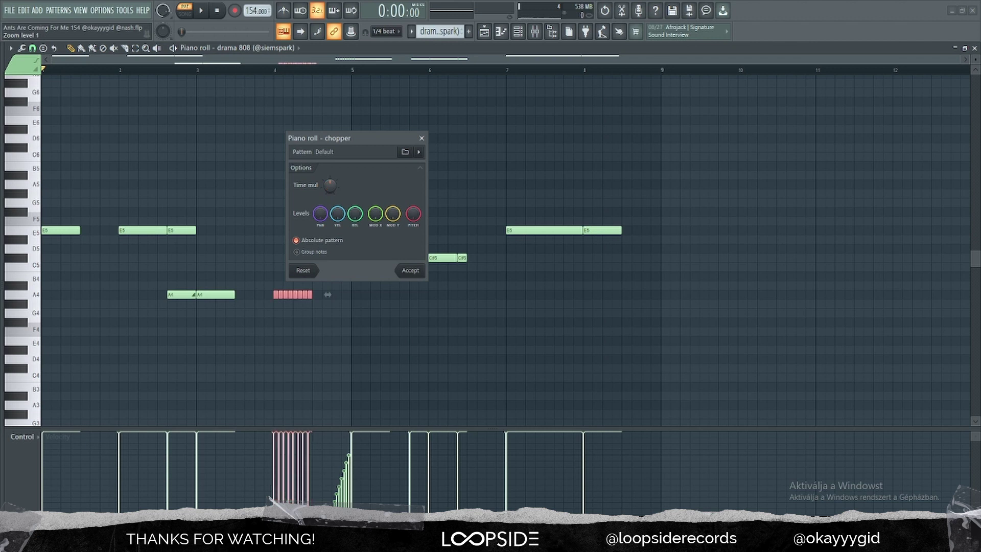
left_click(421, 138)
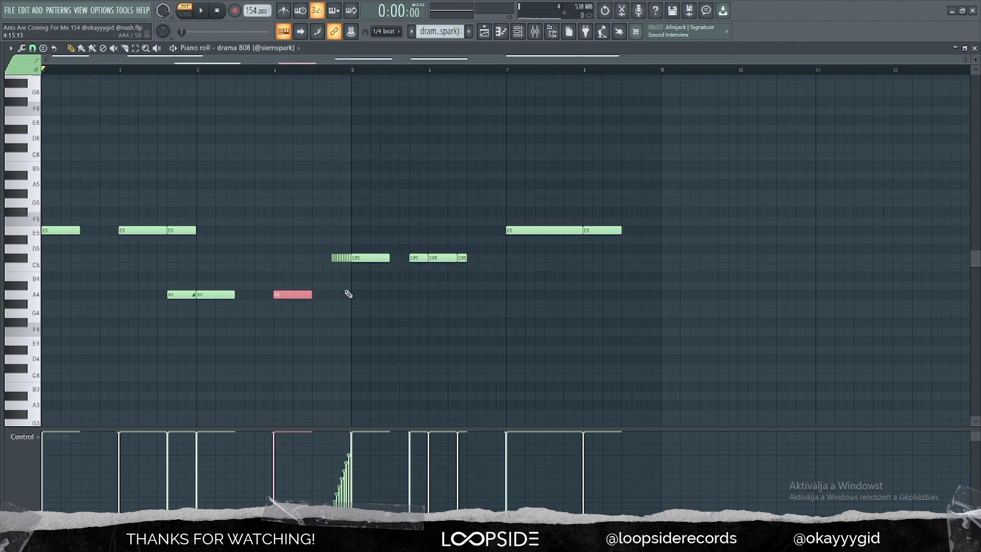
left_click_drag(321, 269, 357, 246)
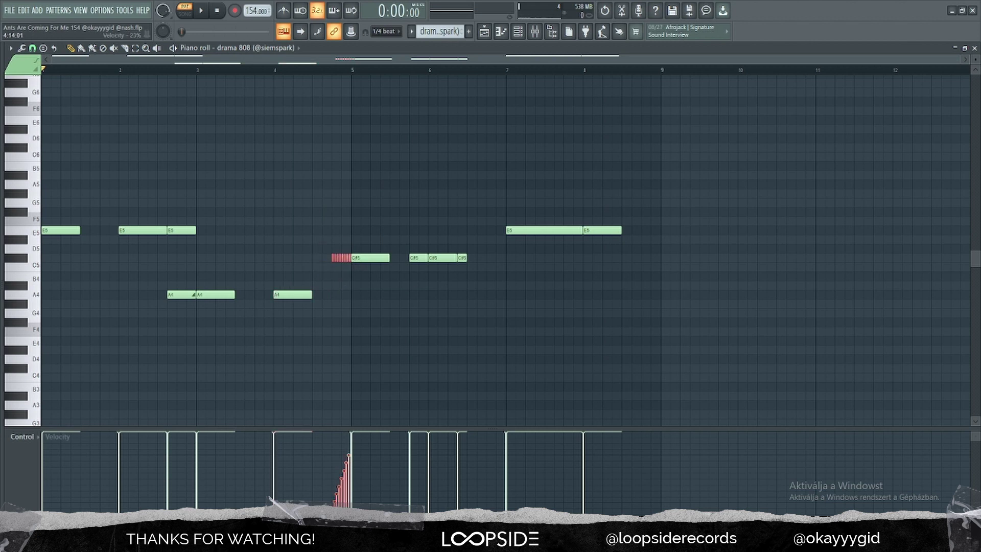
left_click(336, 70)
key("space")
key("space")
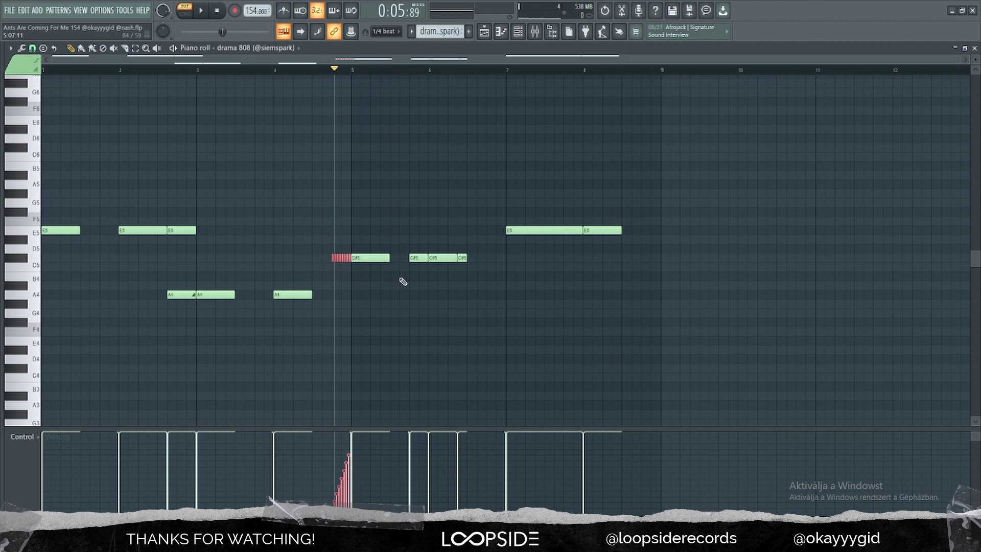
Audition the hex kick pattern in the piano roll from the start
key("F5")
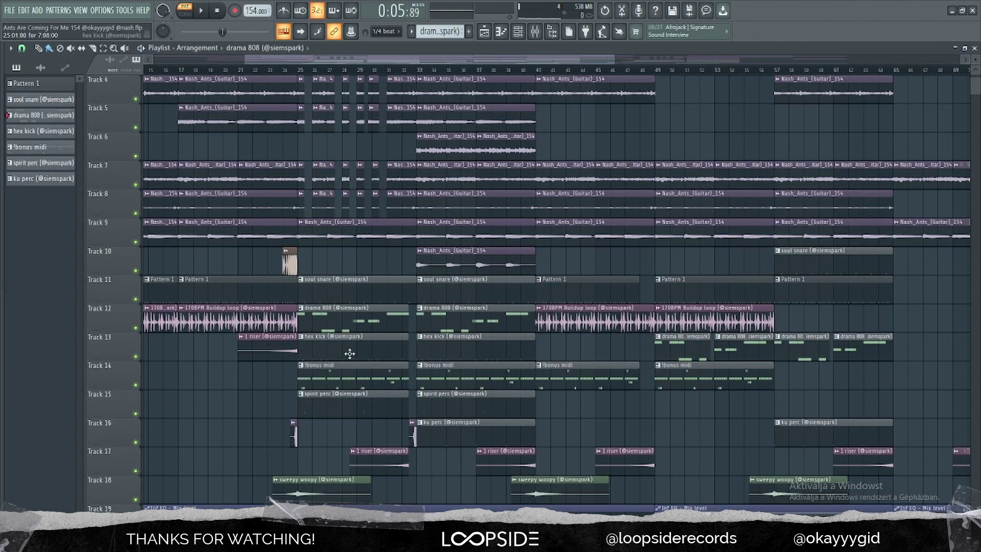
double_click(349, 354)
scroll(184, 289, "left", 5)
left_click_drag(94, 72, 43, 71)
key("space")
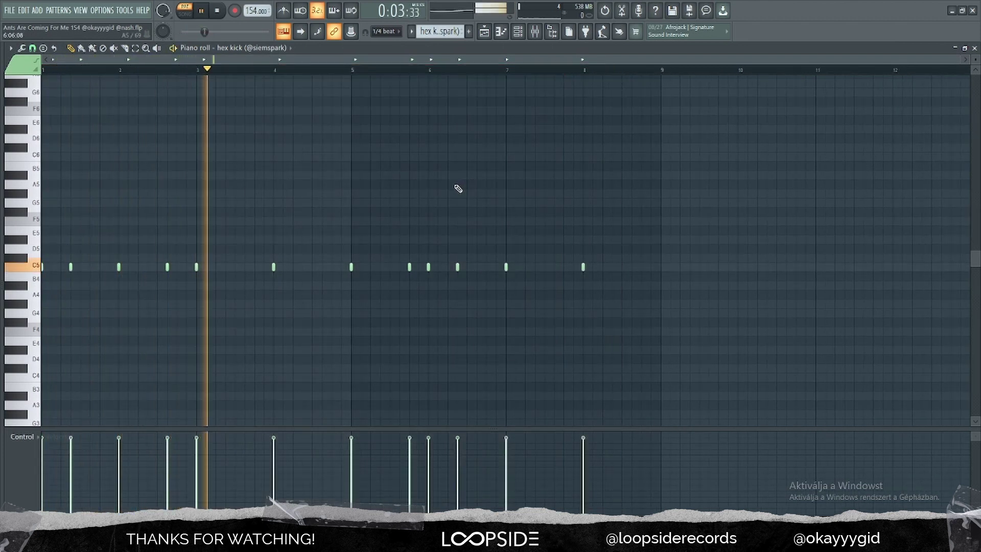
key("space")
Audition the !bonus midi pattern in the piano roll
left_click(484, 32)
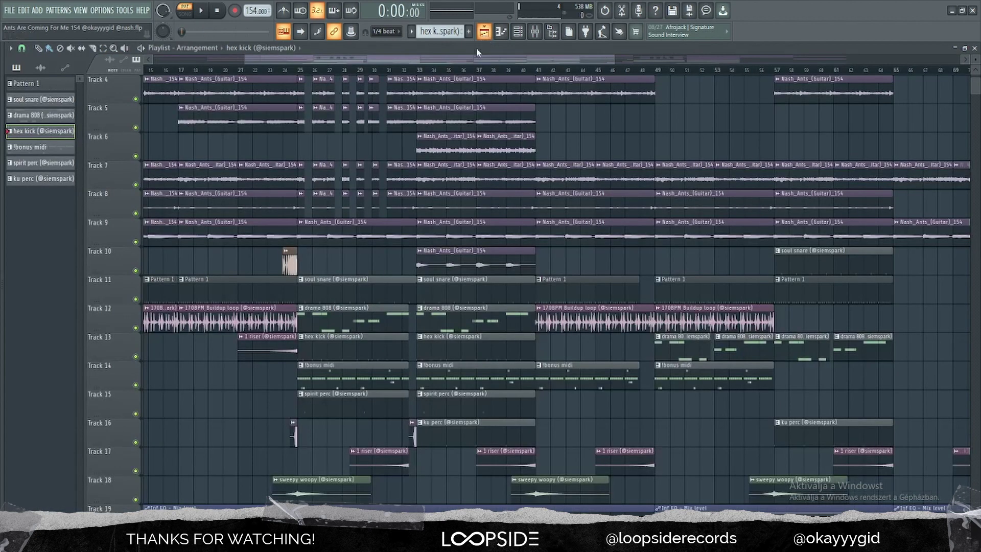
scroll(321, 302, "down", 1)
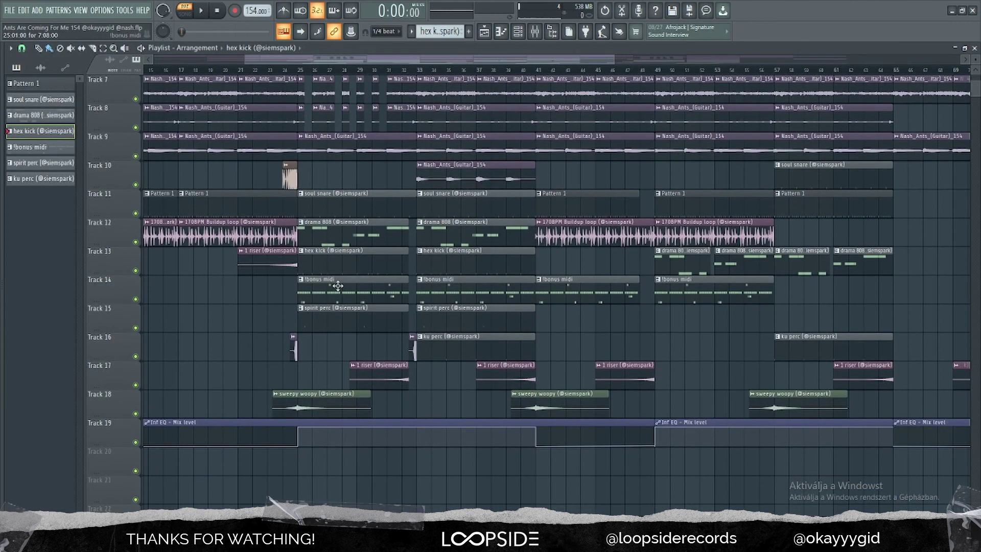
double_click(338, 285)
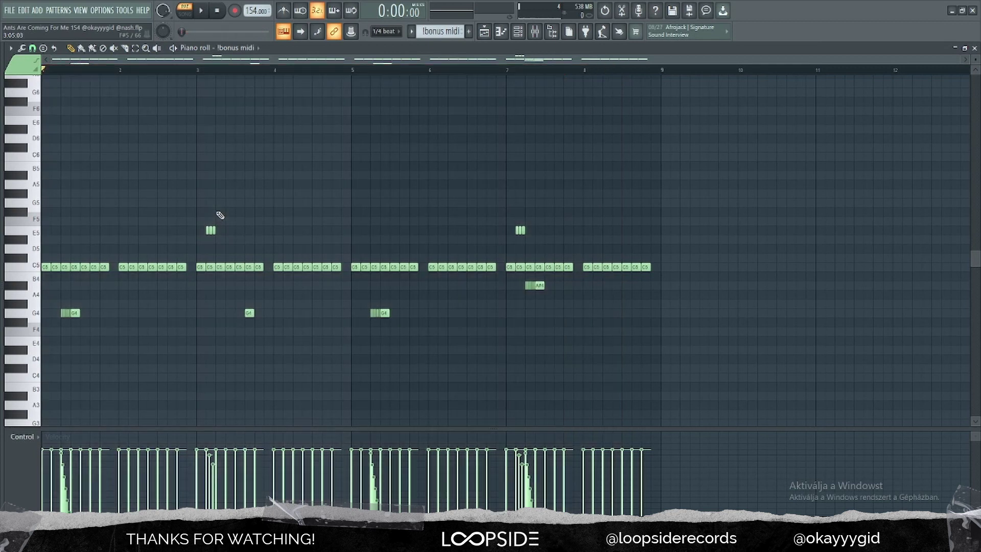
key("space")
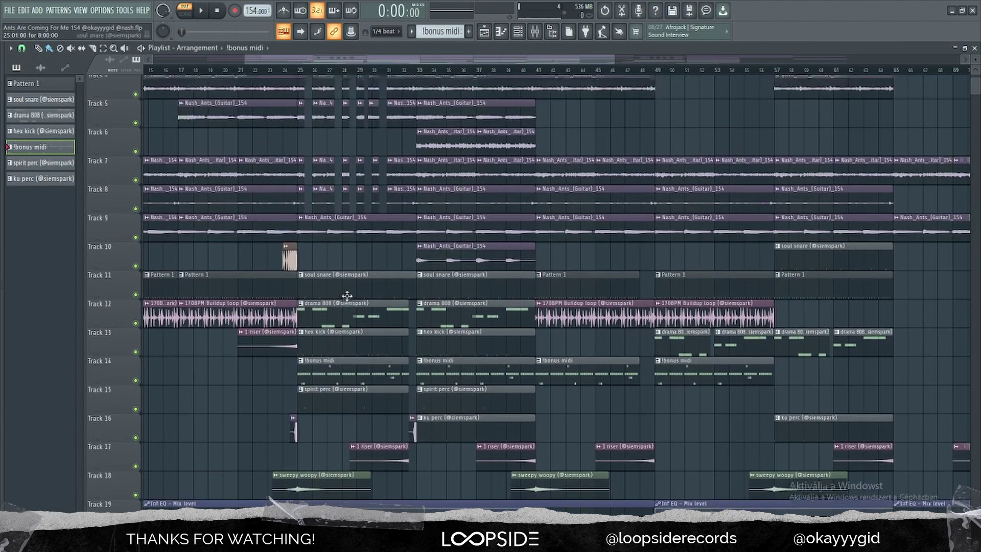
scroll(348, 294, "down", 2)
scroll(353, 285, "up", 3)
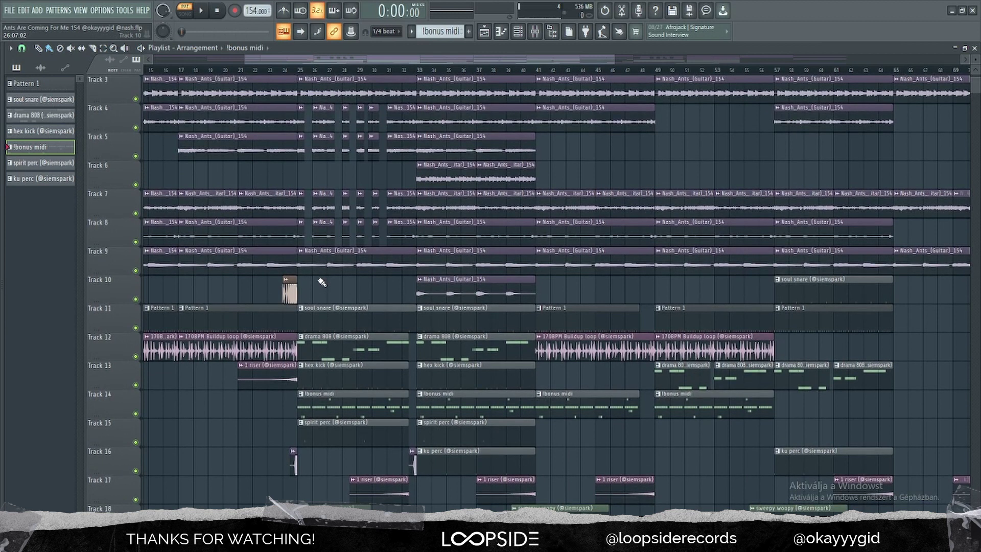
Audition the spirit perc pattern's two short E5 hits
scroll(321, 282, "down", 1)
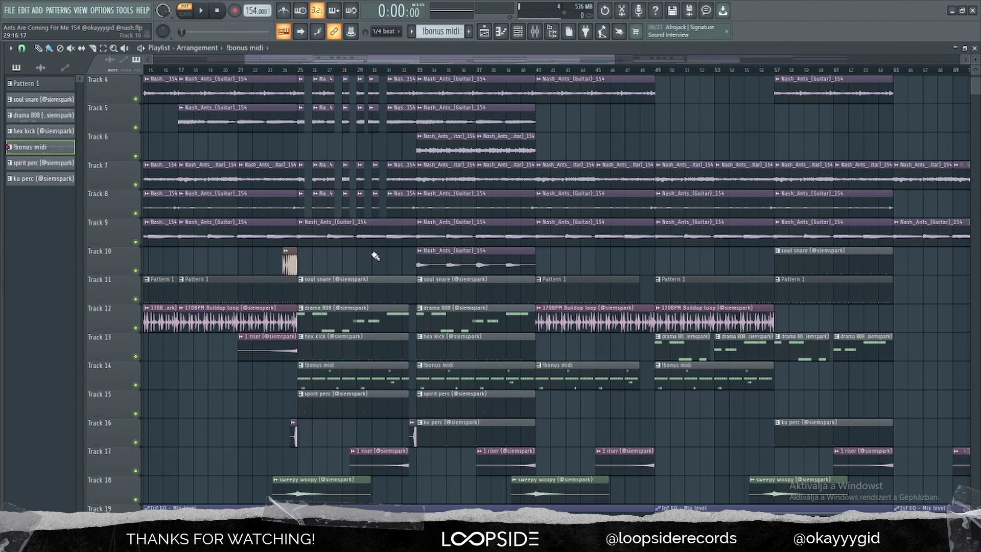
scroll(373, 255, "down", 1)
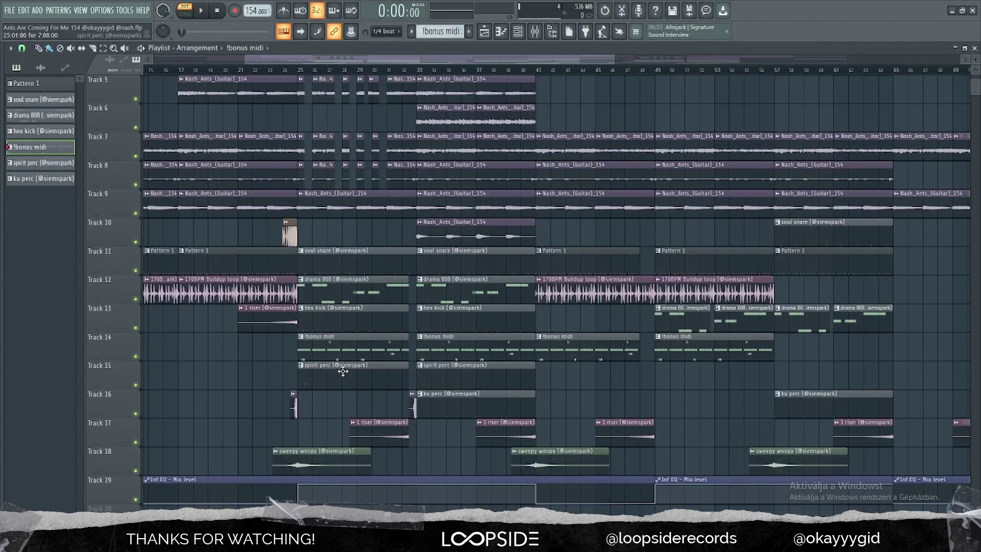
double_click(342, 372)
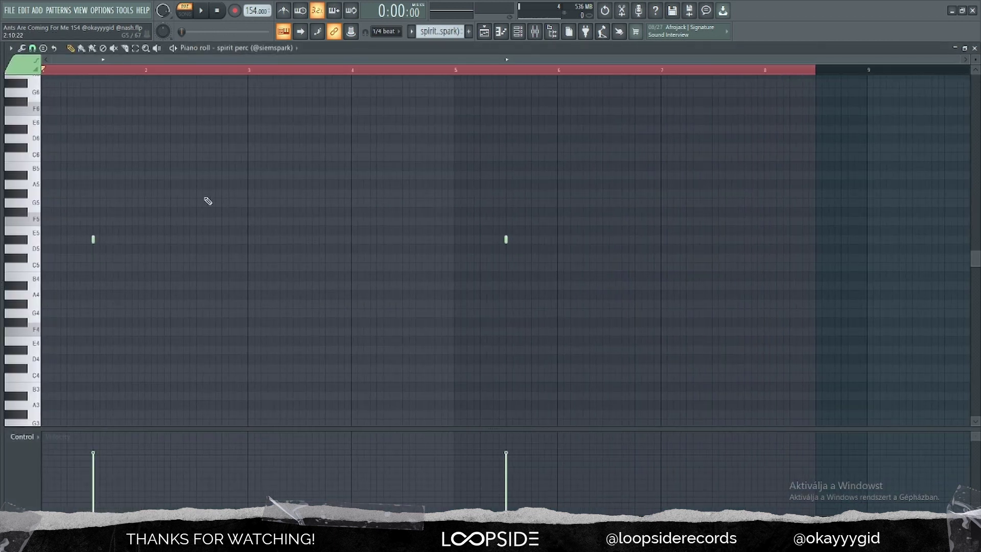
key("space")
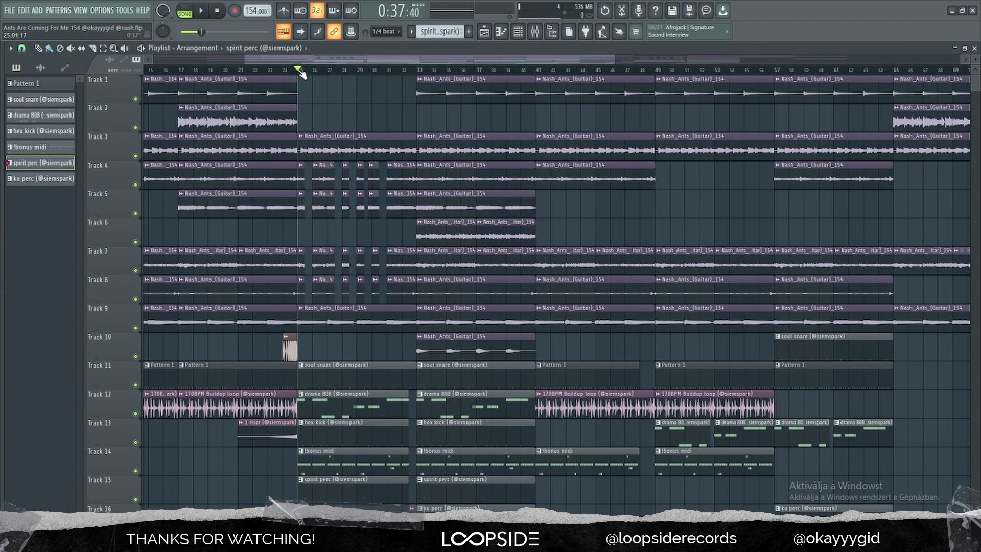
scroll(306, 208, "up", 2)
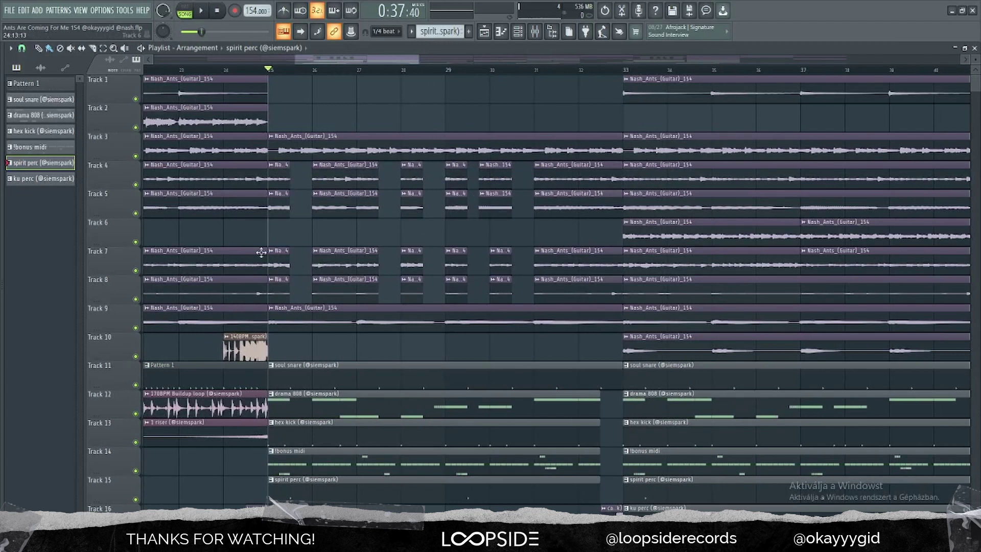
key("space")
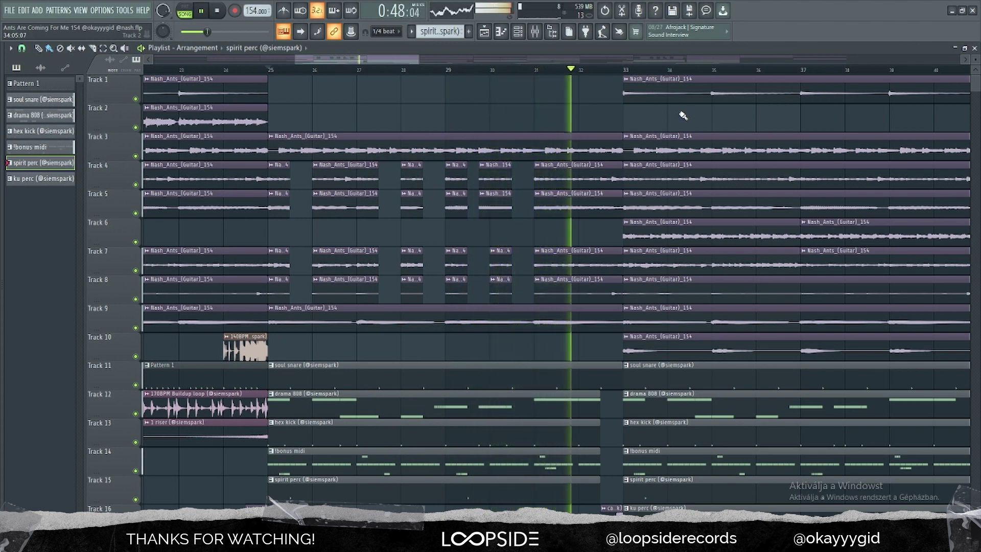
key("space")
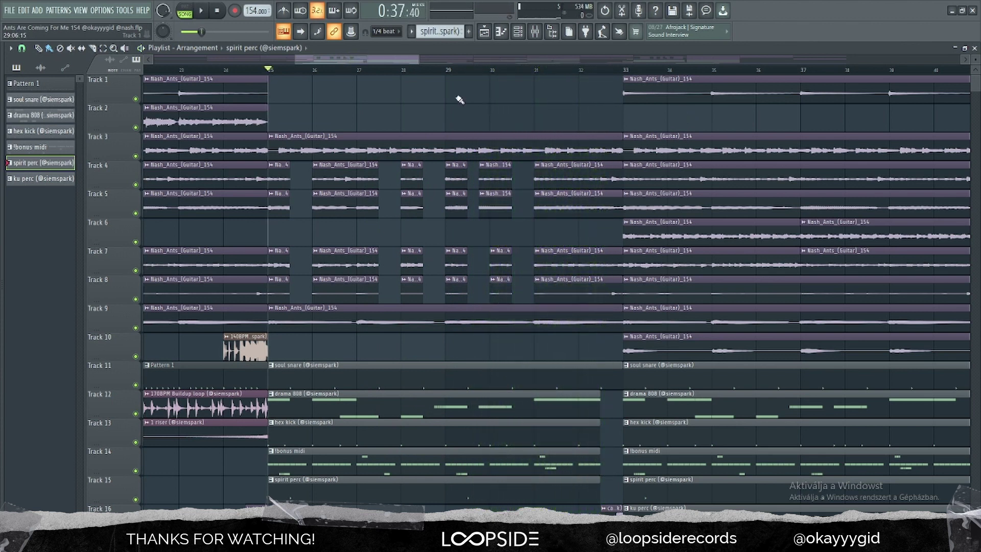
scroll(297, 311, "down", 1)
scroll(324, 153, "up", 2)
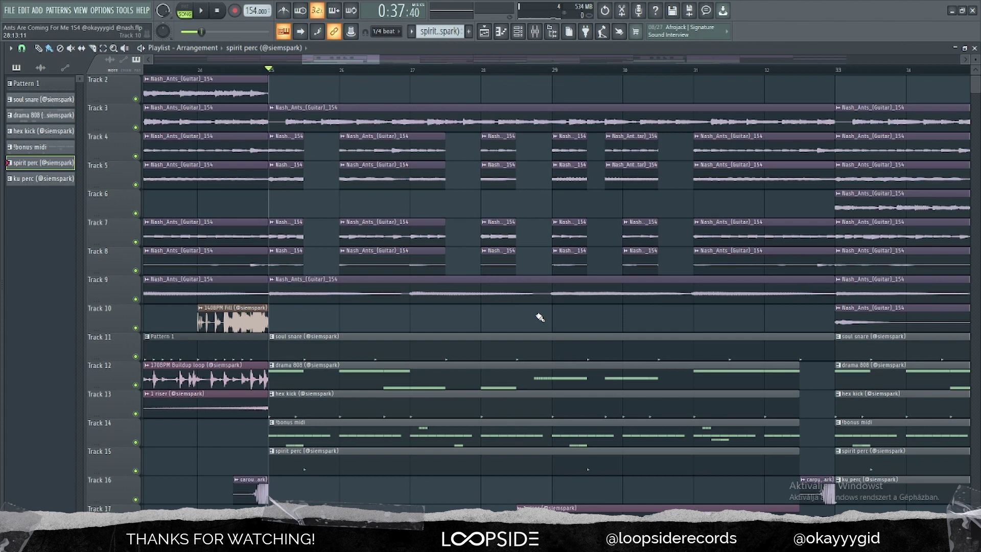
scroll(540, 317, "down", 6)
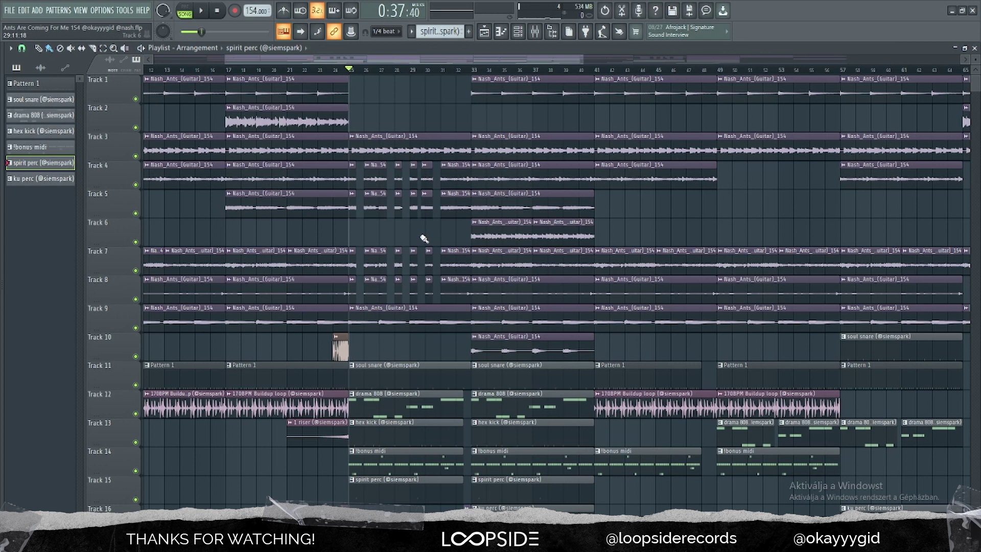
scroll(424, 239, "down", 5)
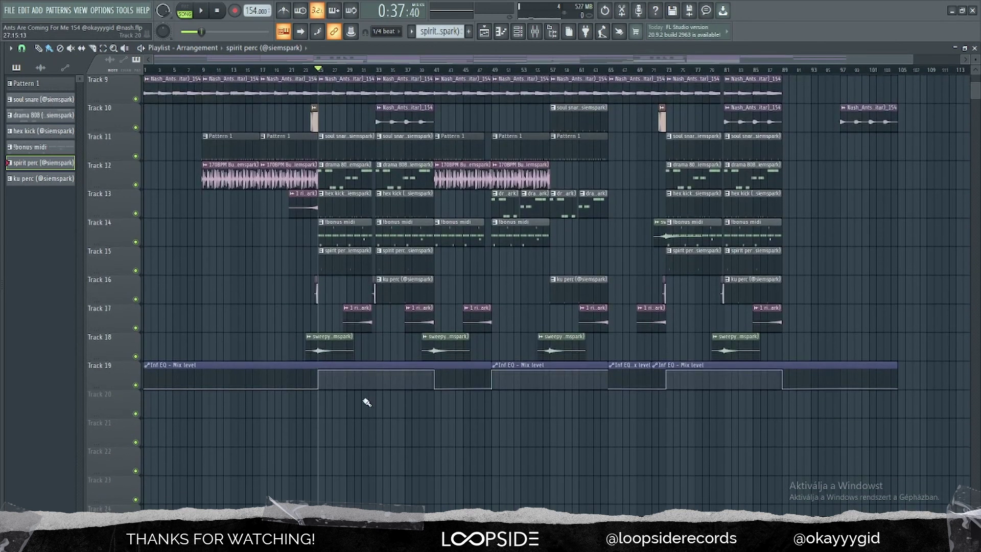
scroll(265, 362, "up", 3)
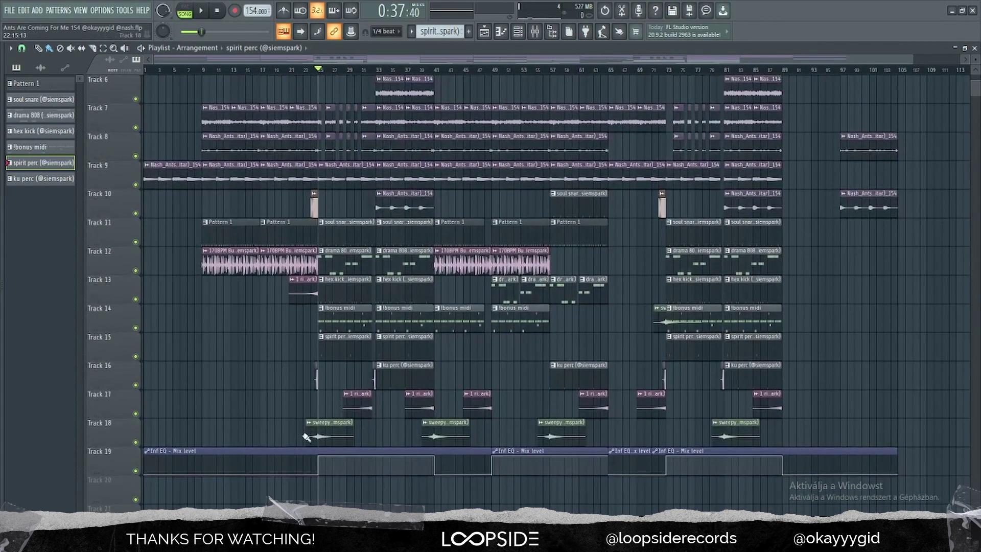
left_click(534, 31)
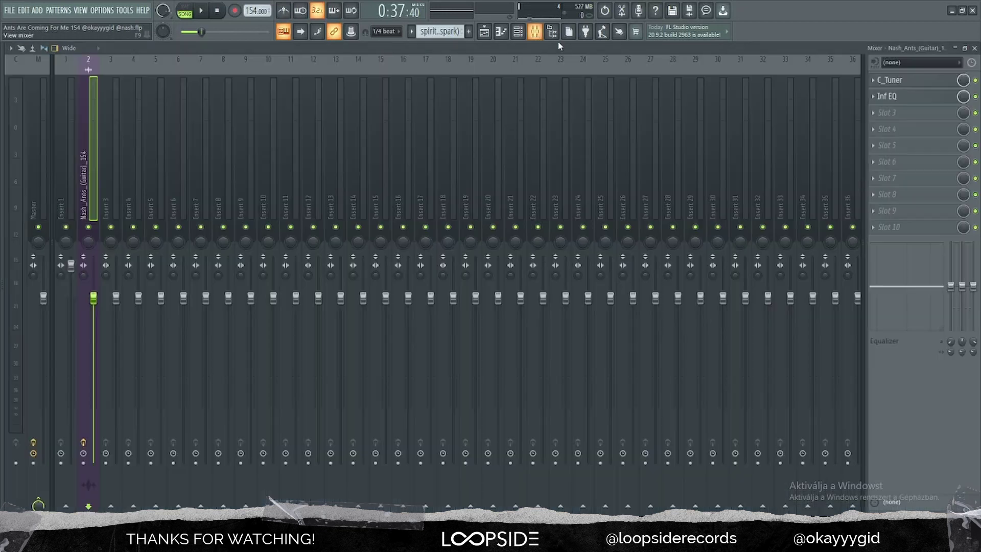
left_click(915, 97)
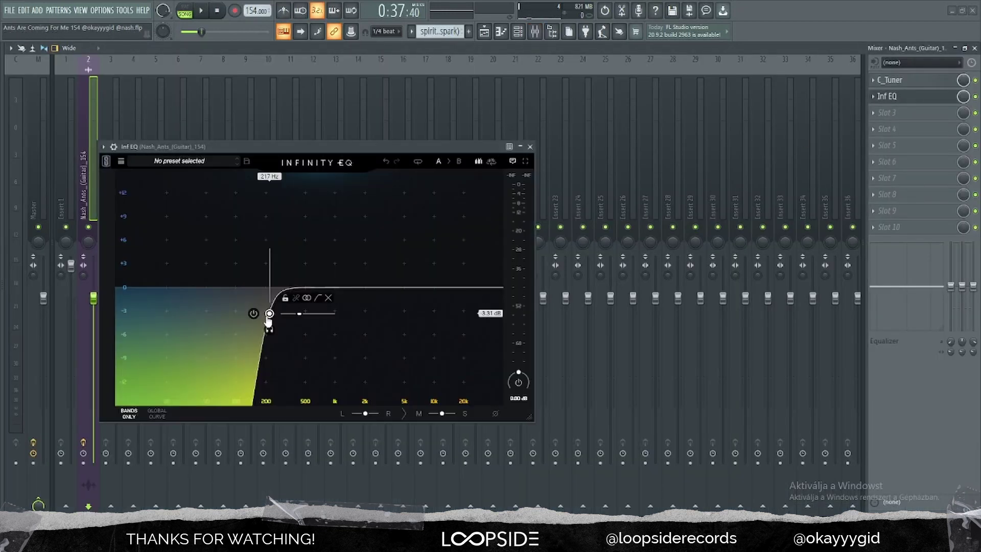
left_click(530, 146)
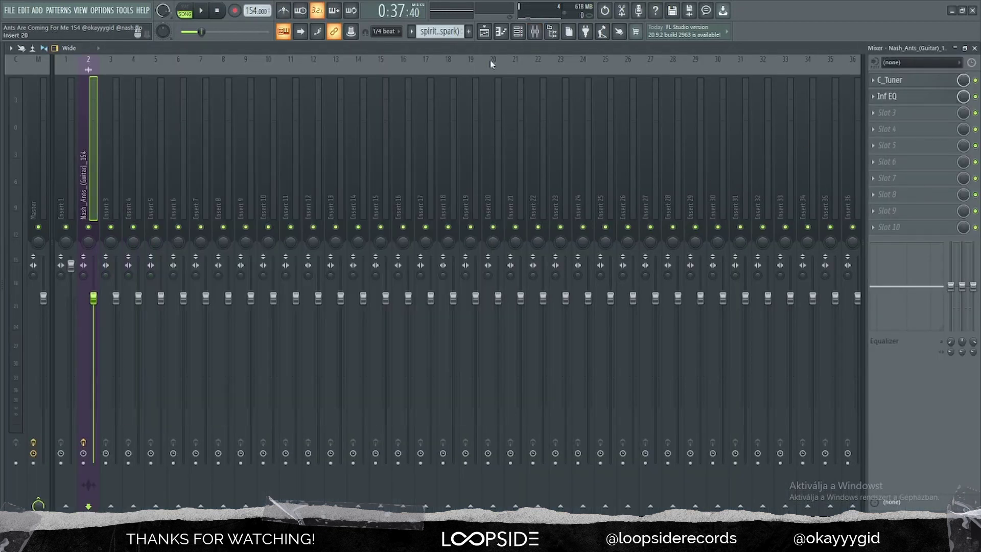
left_click(484, 32)
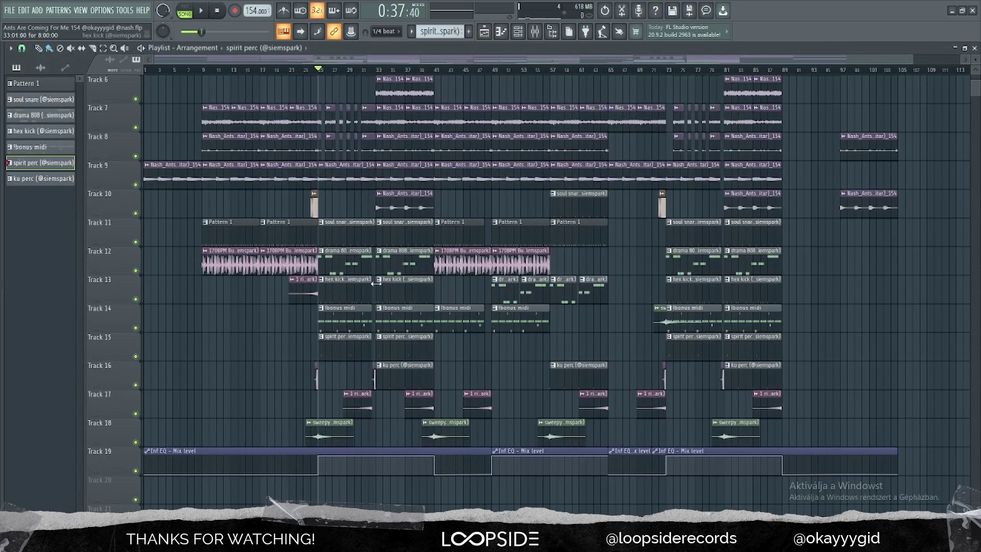
scroll(376, 283, "down", 1)
scroll(376, 283, "up", 2, "ctrl")
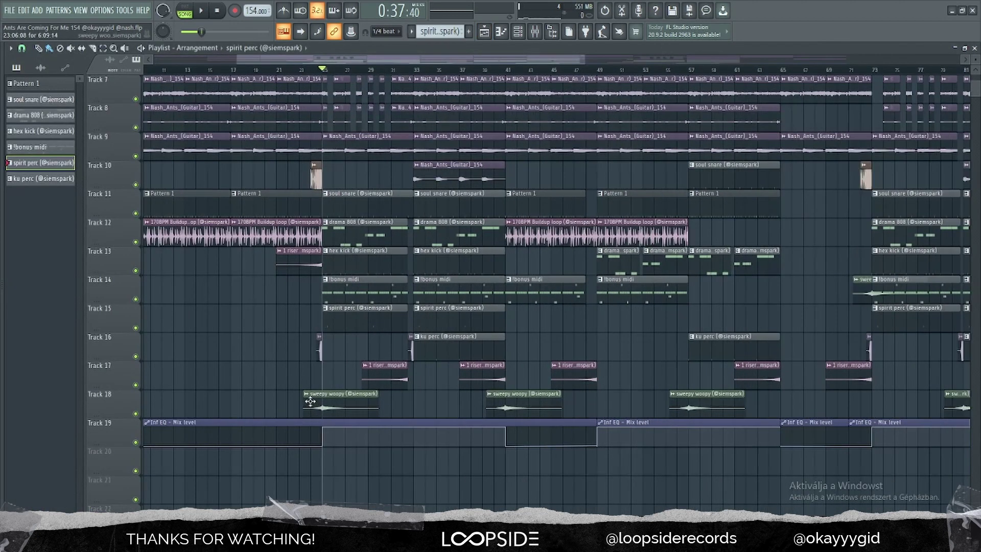
scroll(551, 374, "down", 2, "ctrl")
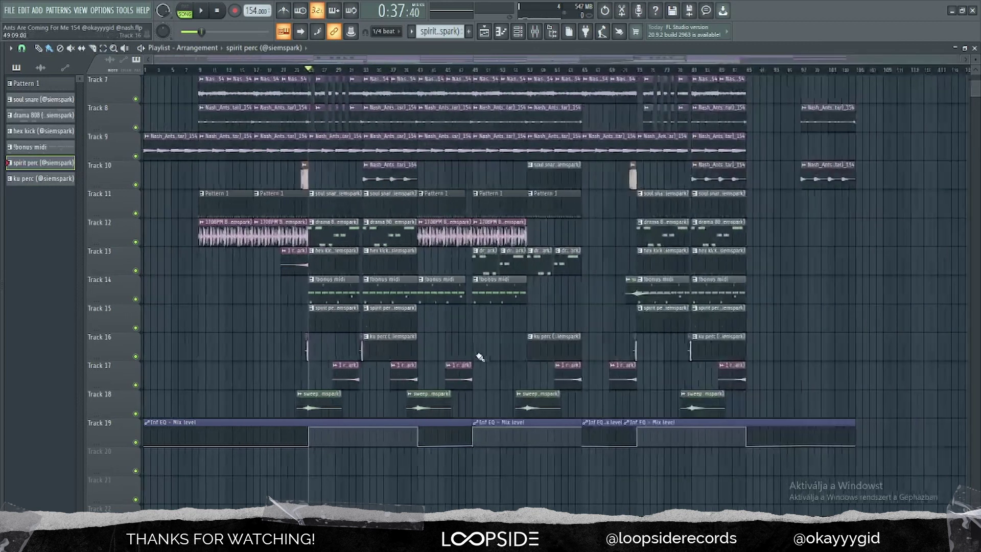
scroll(460, 353, "up", 6)
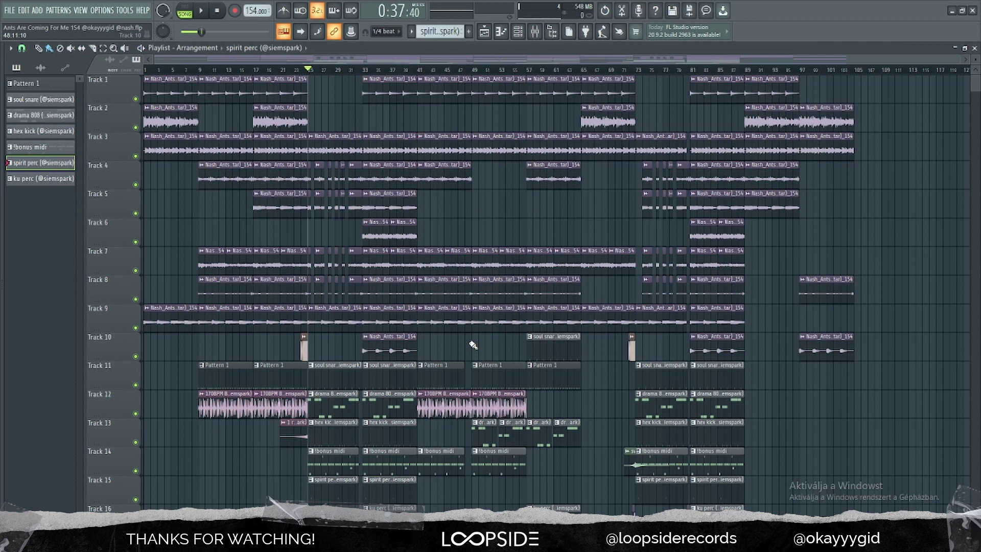
scroll(357, 344, "down", 1)
scroll(356, 351, "up", 1)
scroll(352, 354, "up", 1, "ctrl")
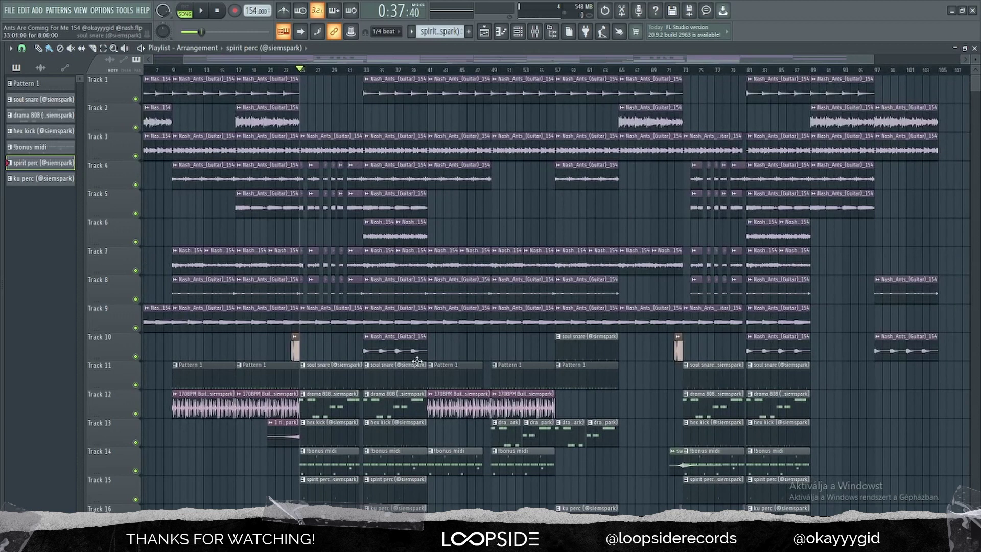
scroll(459, 347, "down", 1)
scroll(472, 342, "up", 1)
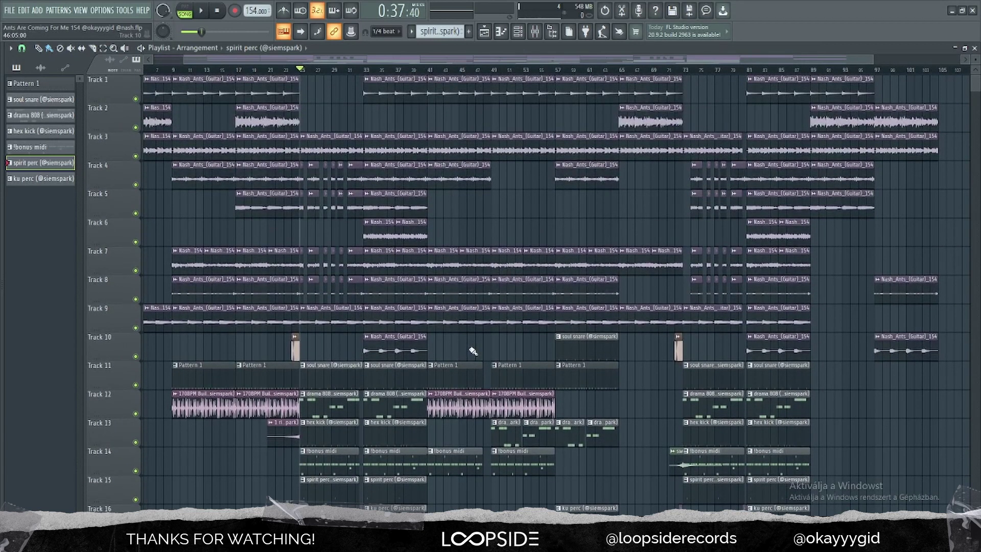